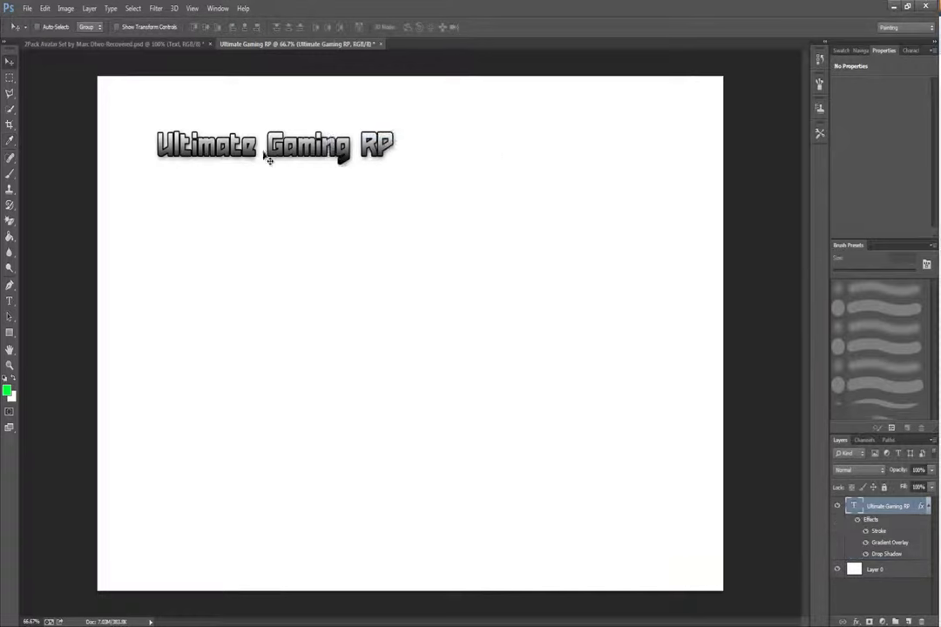
Move the Ultimate Gaming RP title to the upper centre of the canvas.
drag(270, 160, 449, 135)
drag(373, 133, 361, 143)
mouse_move(149, 590)
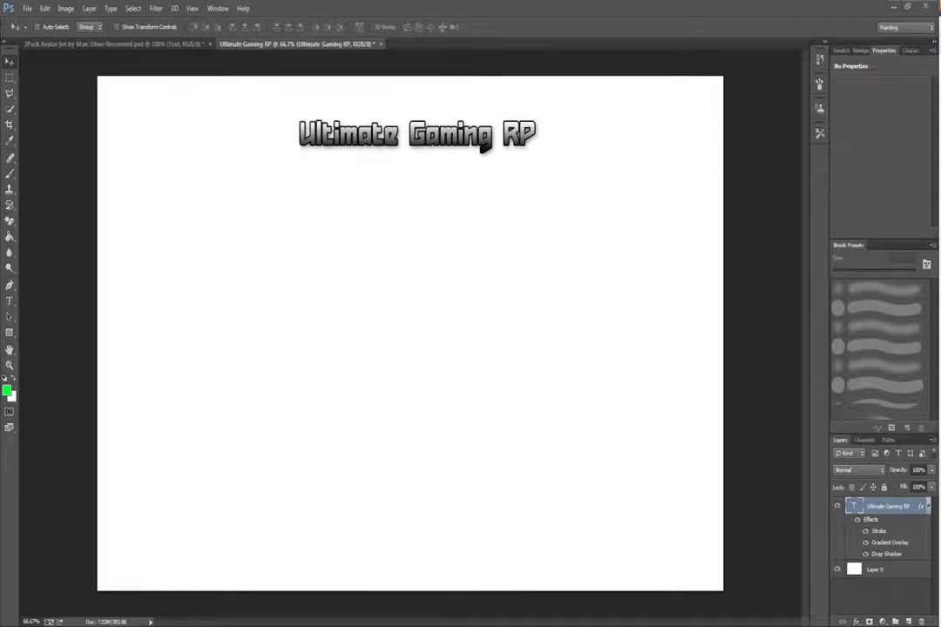
Place the zombie image at the end of the title, put its layer beneath the text, and position it behind "RP".
drag(691, 110, 512, 165)
drag(411, 333, 519, 123)
key(Return)
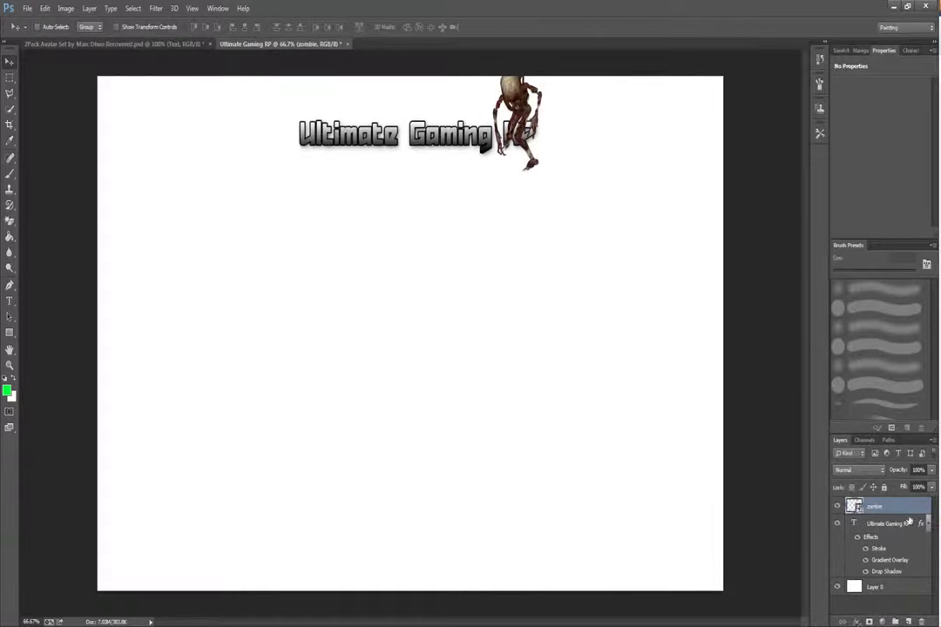
drag(875, 506, 882, 517)
drag(528, 113, 534, 130)
Enable Inner Shadow and Inner Glow in the zombie layer's style, leaving Stroke switched off.
right_click(879, 523)
click(841, 29)
click(265, 298)
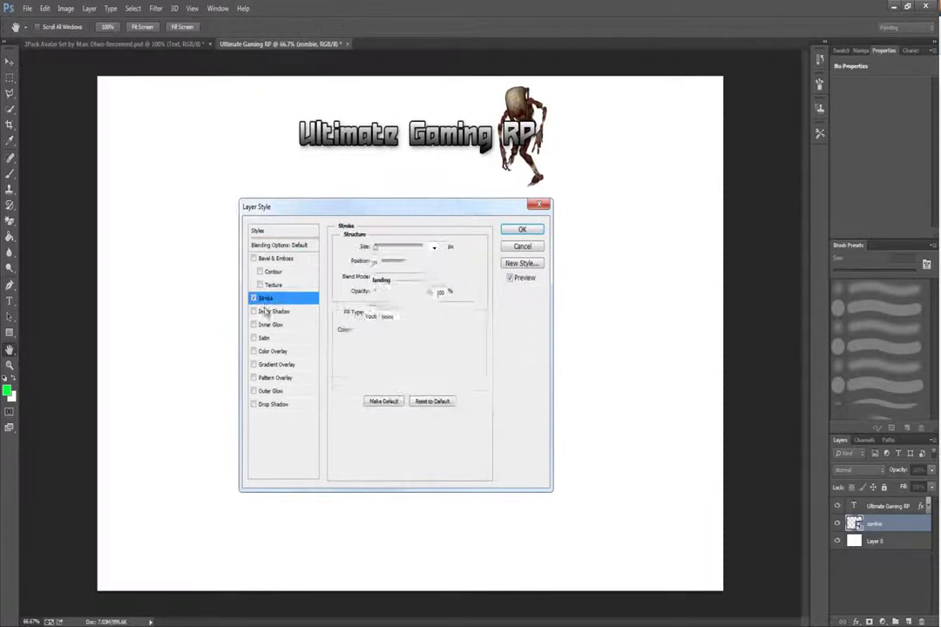
click(270, 311)
click(271, 325)
click(265, 298)
text(1)
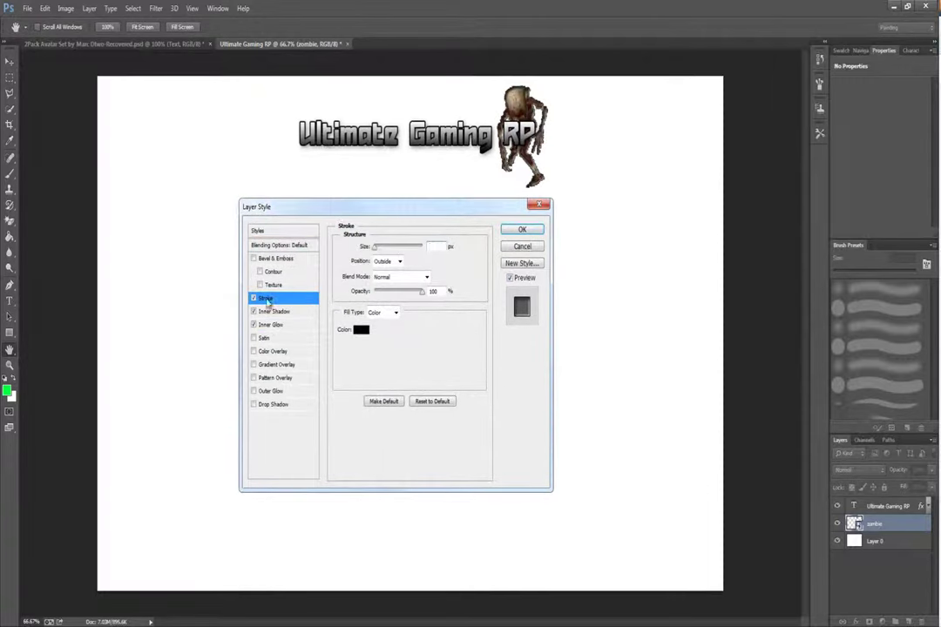
click(254, 299)
key(Return)
Enable Drop Shadow and Outer Glow on the zombie layer, with a pale glow colour and a slightly reduced glow size.
click(270, 405)
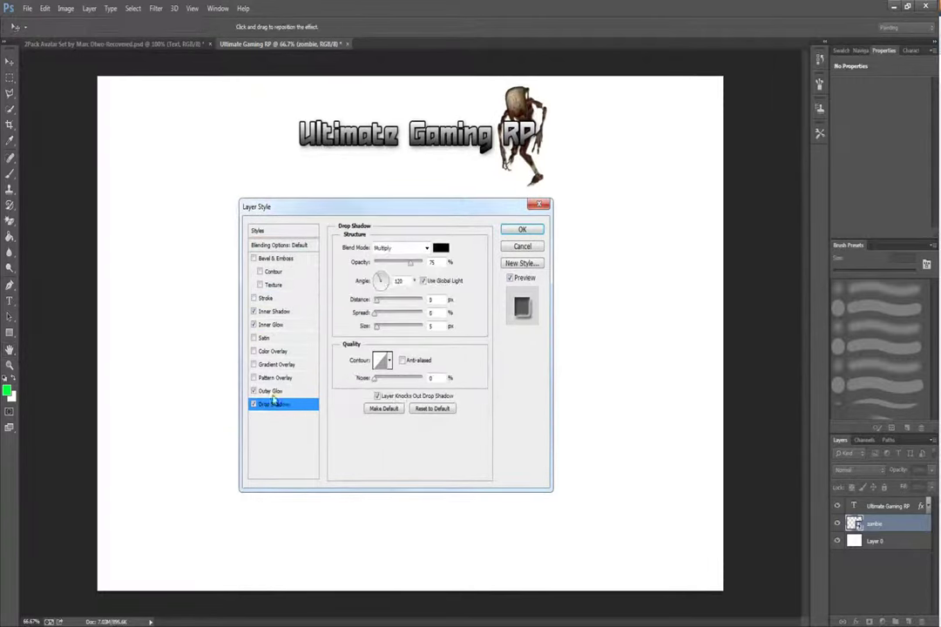
click(270, 391)
click(362, 290)
click(785, 390)
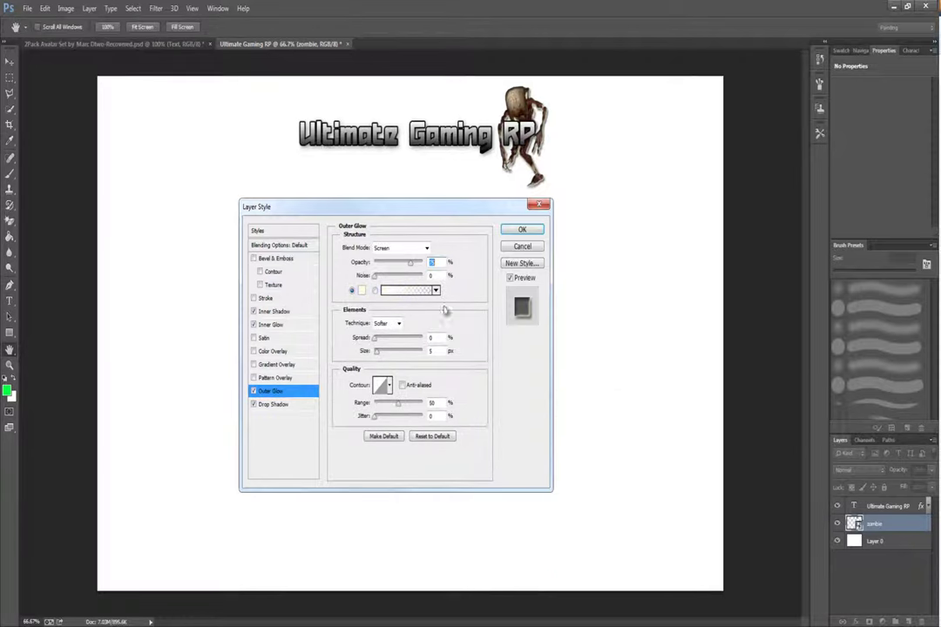
drag(377, 351, 375, 351)
Set the zombie layer's Inner Glow colour to white.
click(270, 325)
click(361, 290)
drag(579, 406, 560, 395)
key(Return)
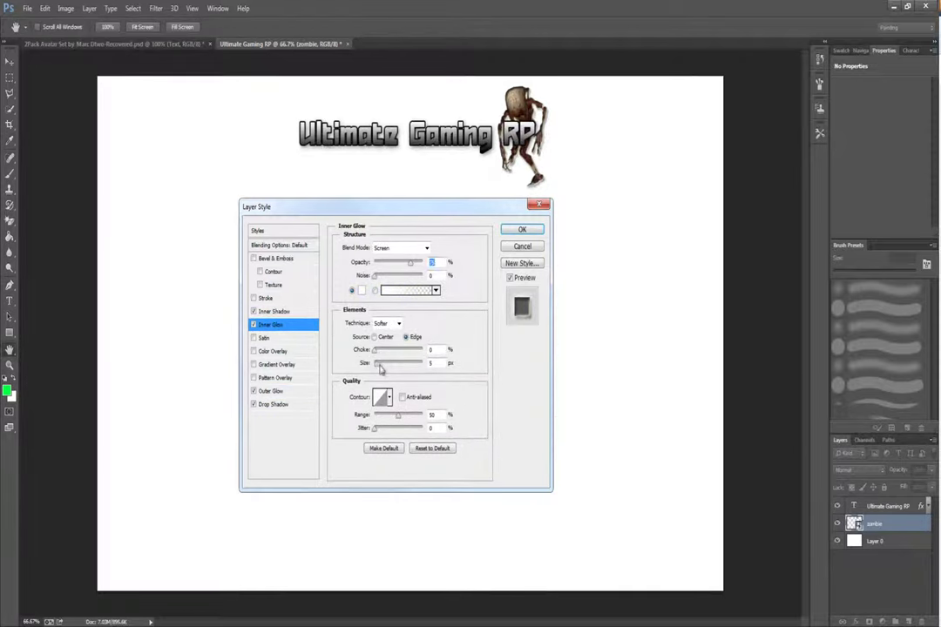
Add a black-to-white Gradient Overlay at full opacity to the zombie and apply the layer style.
click(276, 364)
click(399, 276)
click(763, 303)
drag(428, 263, 408, 263)
click(401, 275)
click(627, 318)
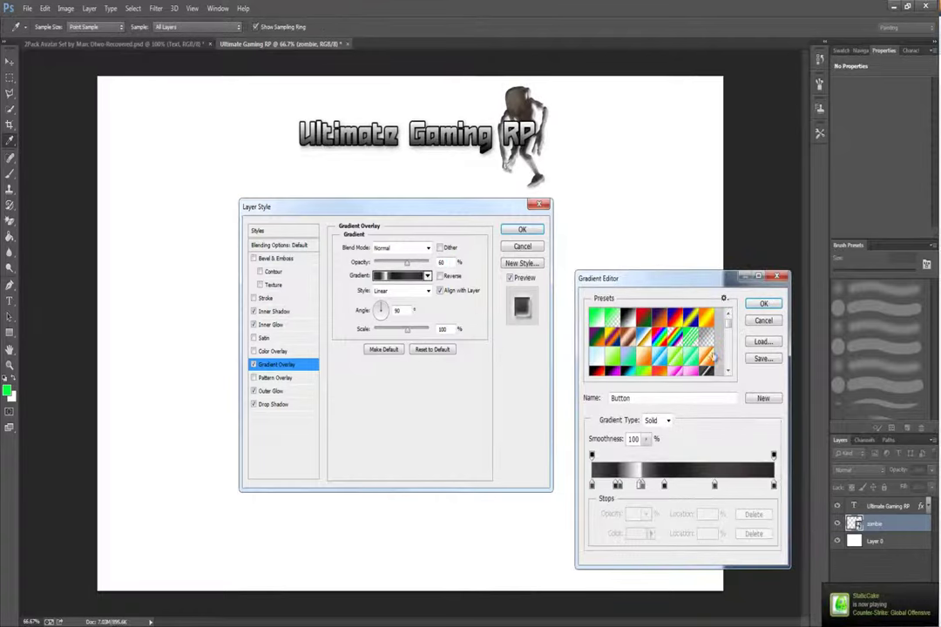
key(Return)
drag(407, 263, 429, 263)
click(522, 230)
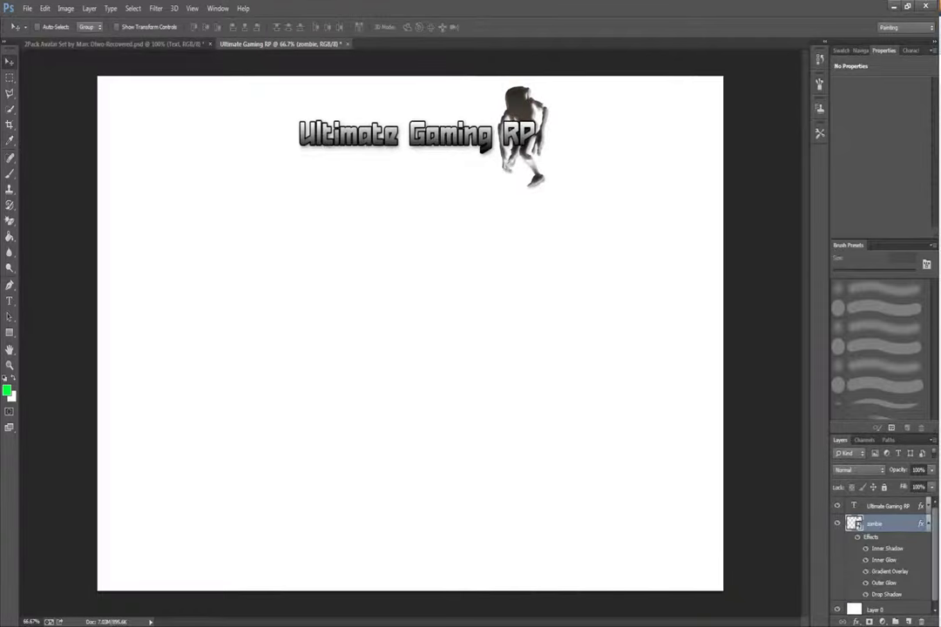
Enable Stroke, Inner Shadow, Inner Glow, Outer Glow and Drop Shadow in the style of background Layer 0.
click(928, 523)
right_click(878, 542)
click(818, 48)
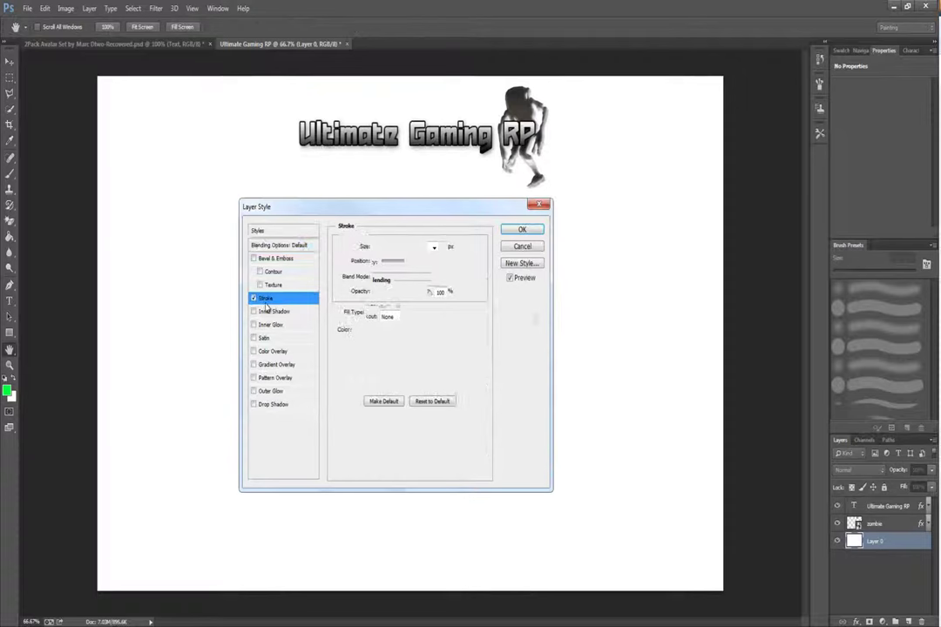
click(274, 311)
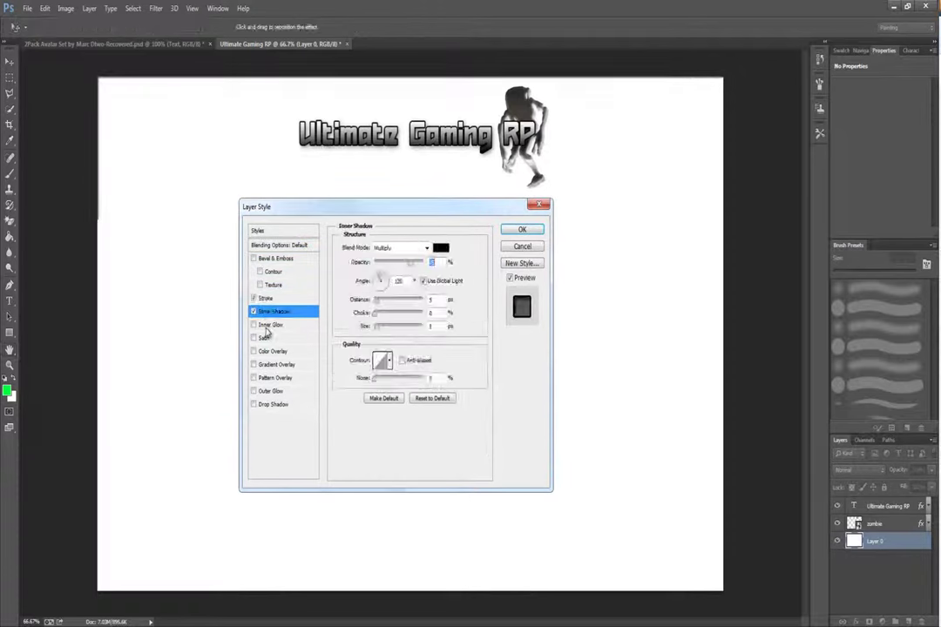
click(270, 324)
Add a Gradient Overlay to Layer 0 and set its starting colour stop to pure blue.
click(277, 364)
click(399, 276)
double_click(591, 487)
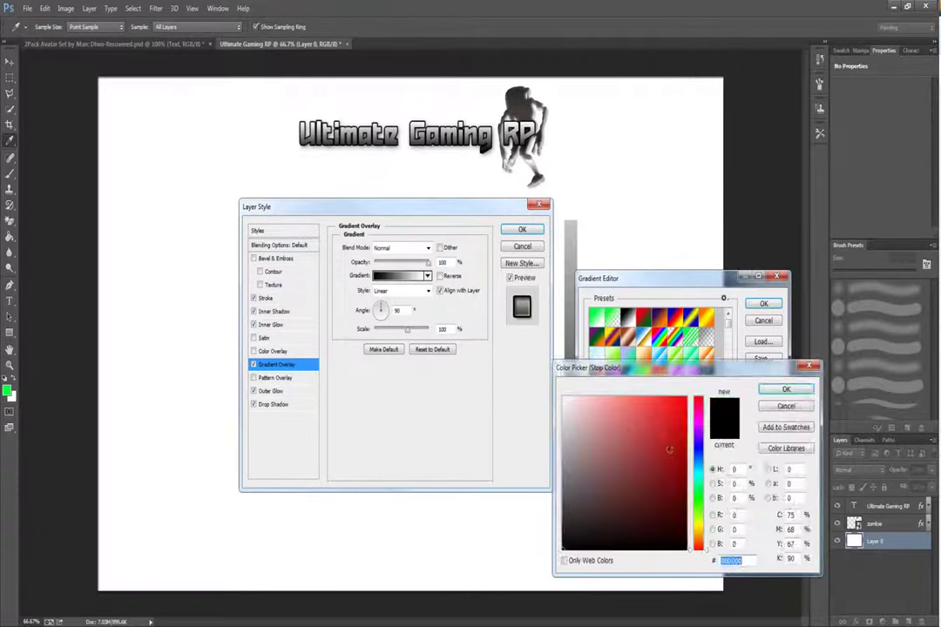
drag(669, 449, 600, 397)
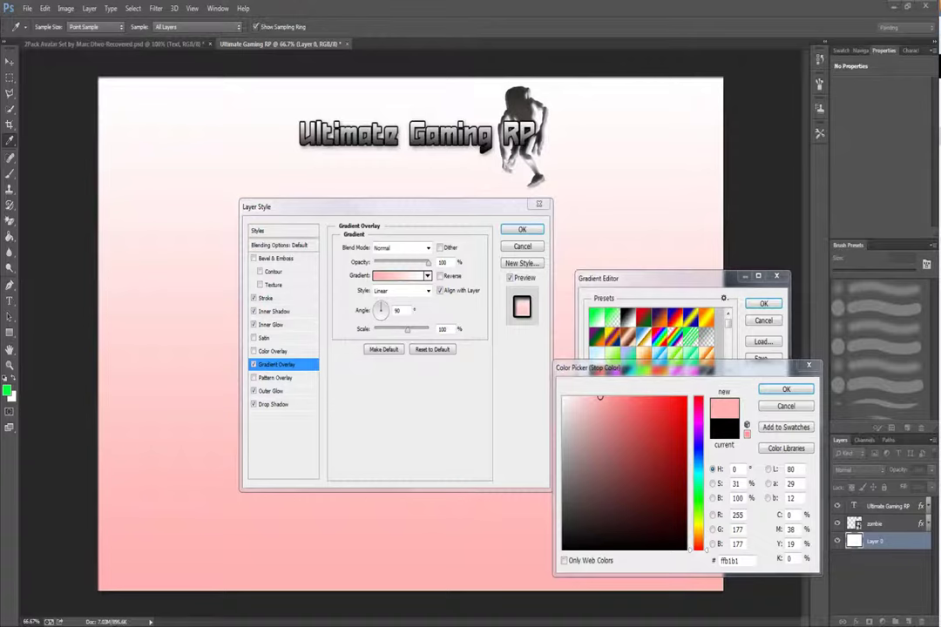
drag(698, 451, 697, 447)
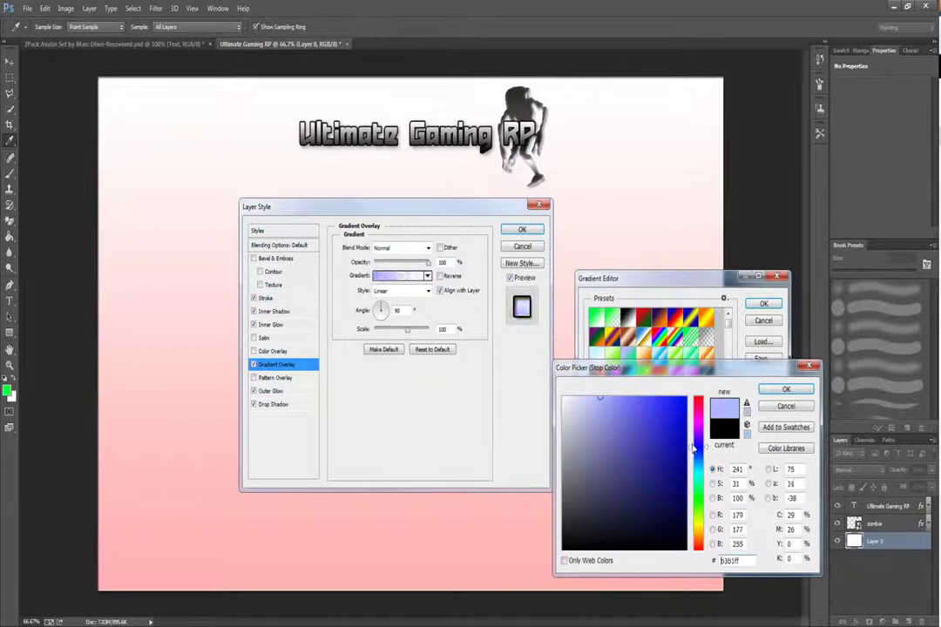
click(686, 398)
click(785, 390)
Shift the gradient's first opacity stop inward, set its end colour to black, and accept the gradient.
drag(592, 454, 620, 455)
click(773, 485)
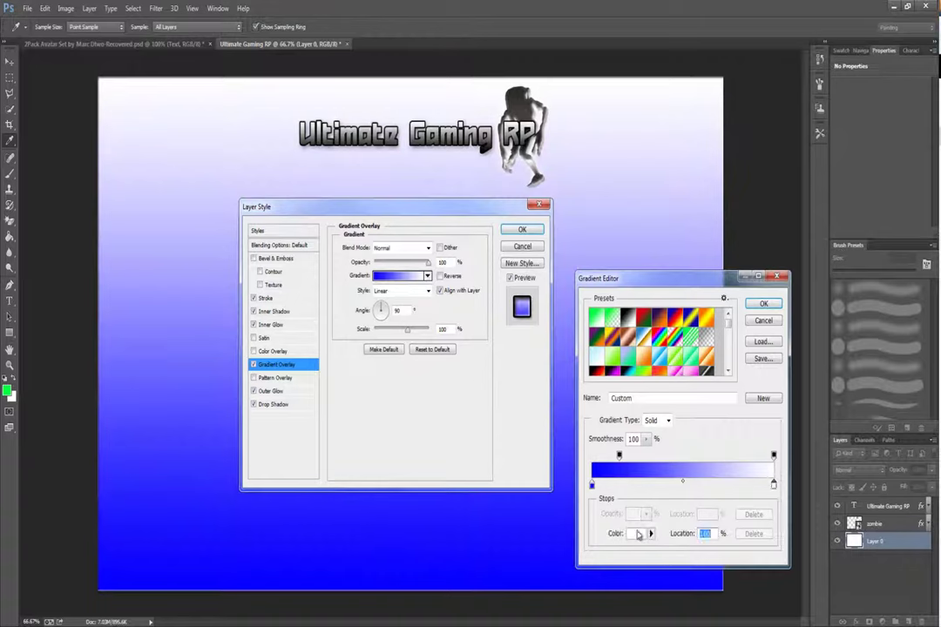
click(638, 533)
drag(640, 535, 684, 551)
click(787, 389)
click(763, 303)
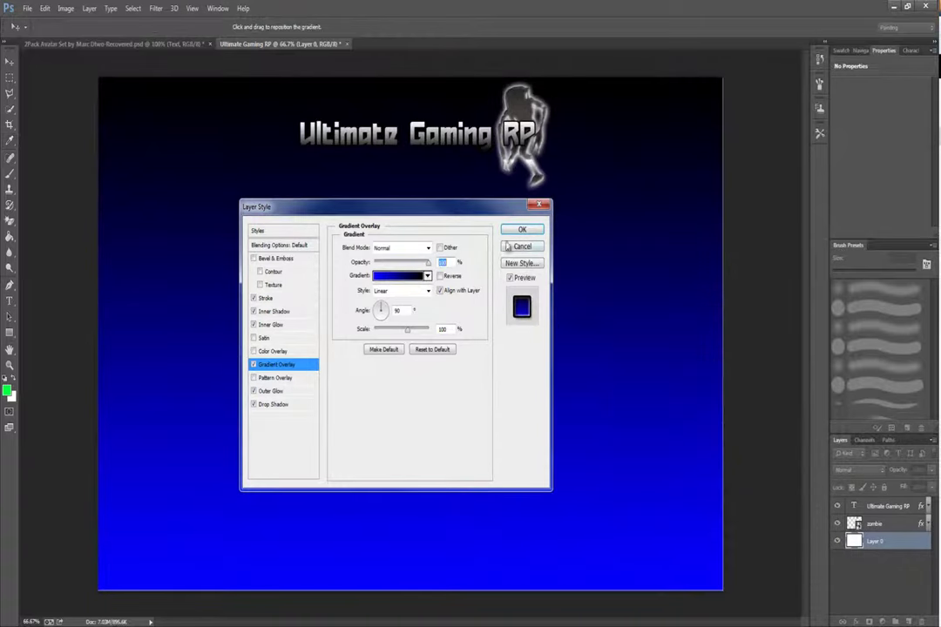
Reopen Layer 0's gradient, change its end colour to white, and position a black stop at 58%.
click(395, 277)
click(641, 534)
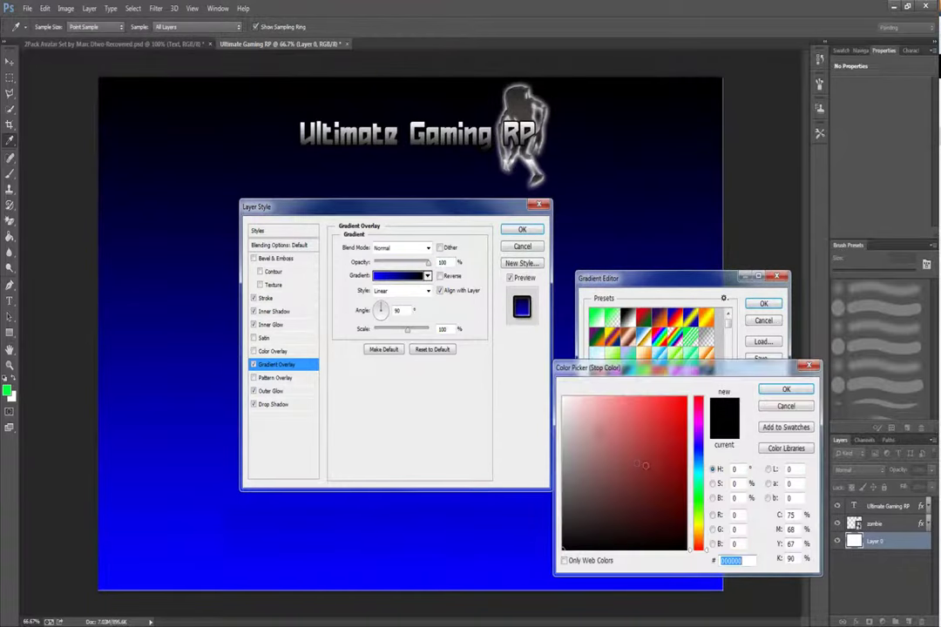
drag(646, 523, 564, 395)
click(782, 389)
drag(724, 486, 699, 492)
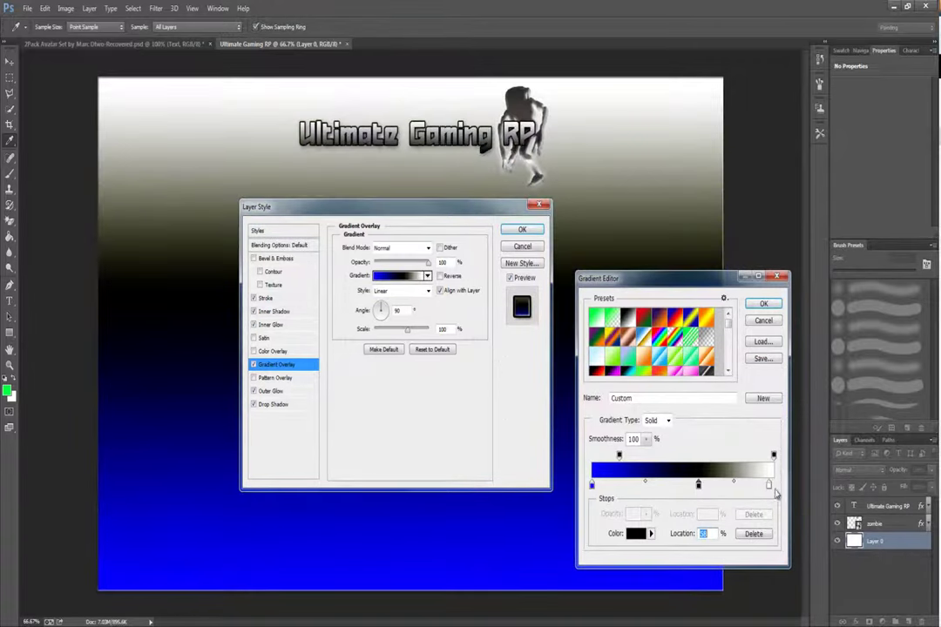
Move the blue and black stops toward the white end and set the extra stop near that end to grey.
drag(773, 455, 639, 456)
drag(593, 485, 642, 486)
drag(698, 486, 736, 488)
drag(768, 486, 774, 488)
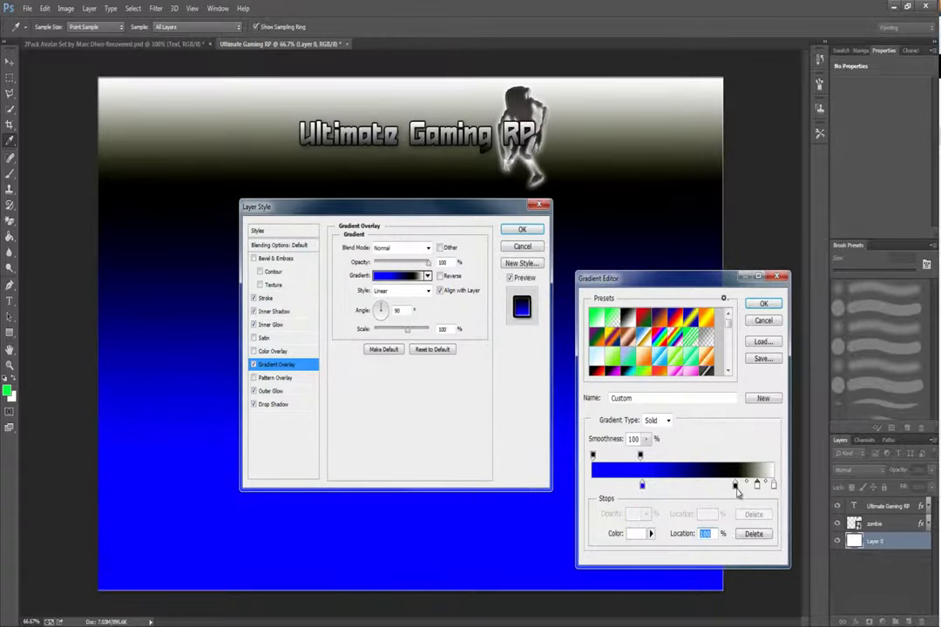
click(640, 534)
click(576, 482)
click(769, 392)
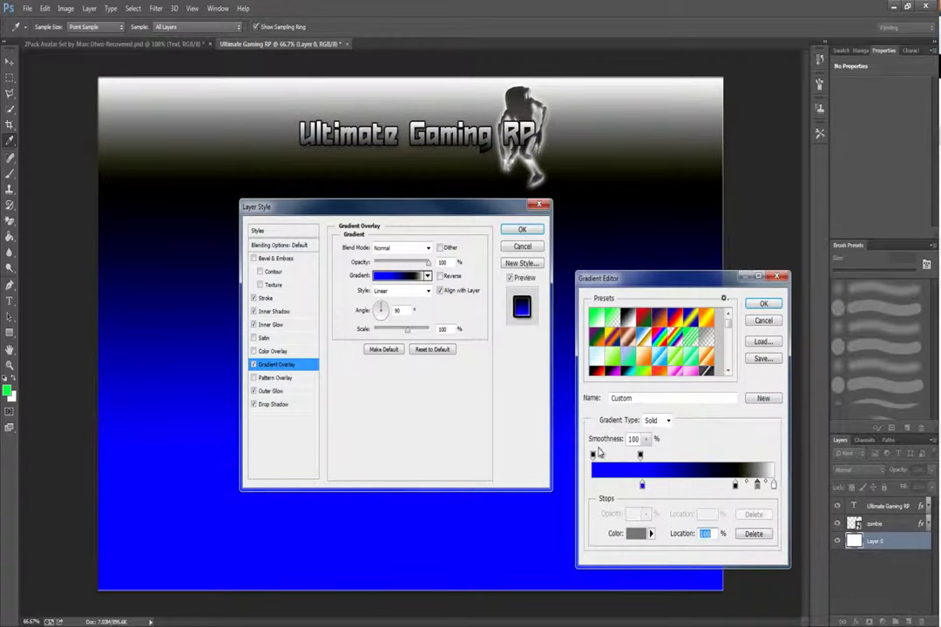
Reposition the blue, black and grey stops, delete the surplus stop, and apply the gradient with a sharp black-to-white edge.
drag(734, 485, 619, 486)
drag(692, 486, 668, 487)
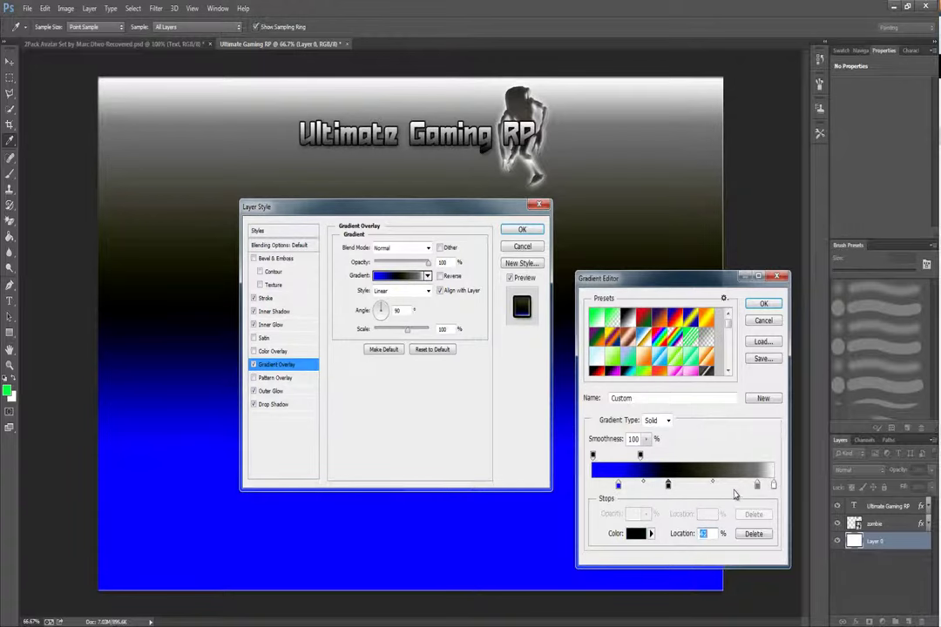
drag(757, 486, 691, 494)
click(677, 488)
click(753, 535)
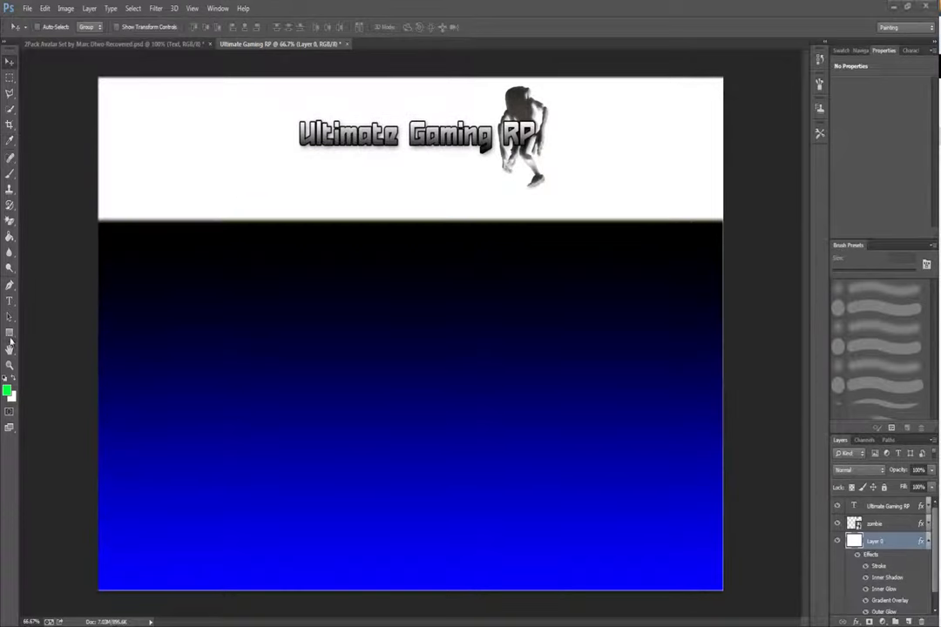
Draw a tall rectangle about 552 × 731 px on the left of the blue area and fill it with white.
click(9, 333)
drag(118, 246, 299, 538)
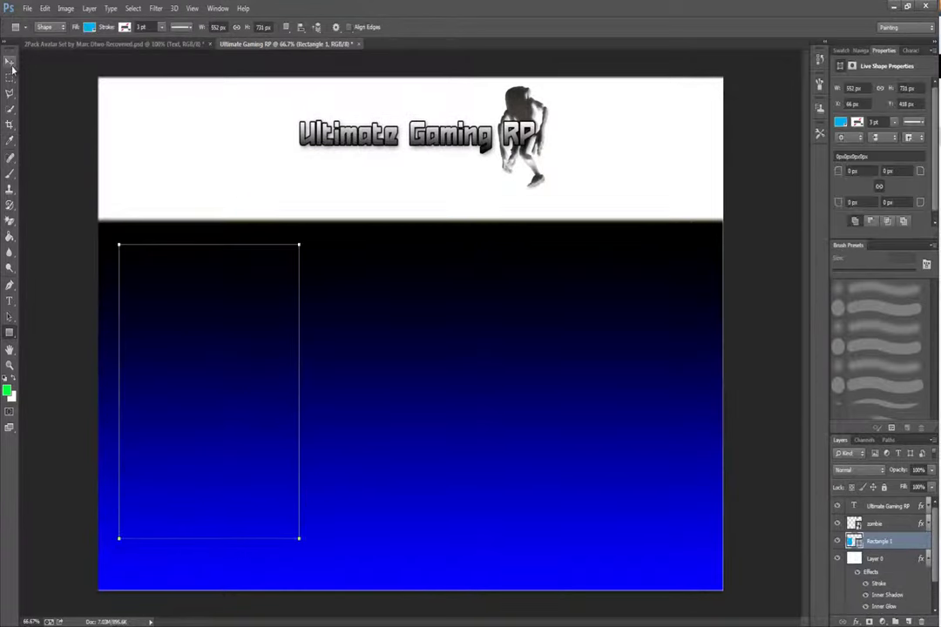
click(11, 65)
click(842, 122)
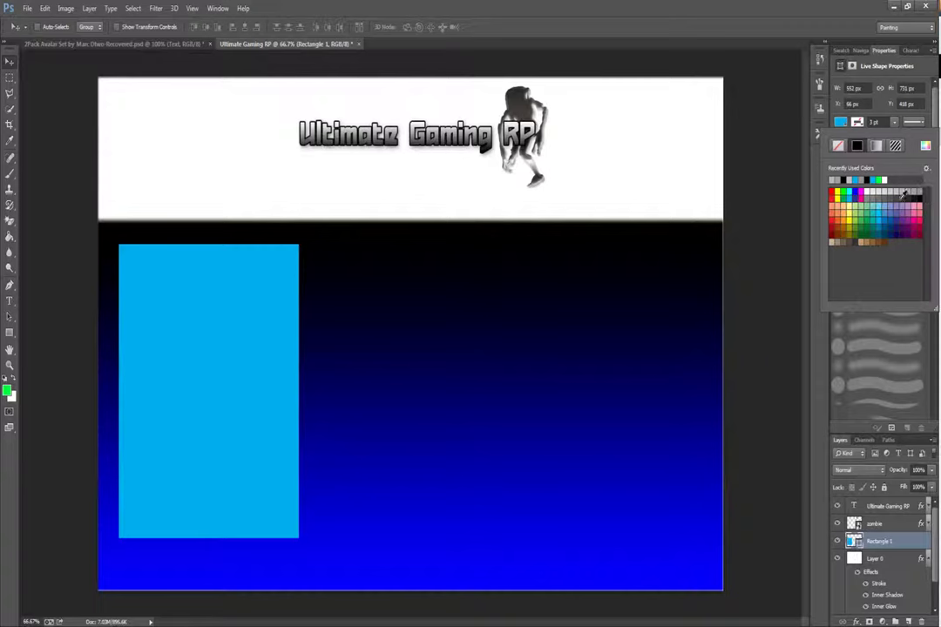
click(868, 191)
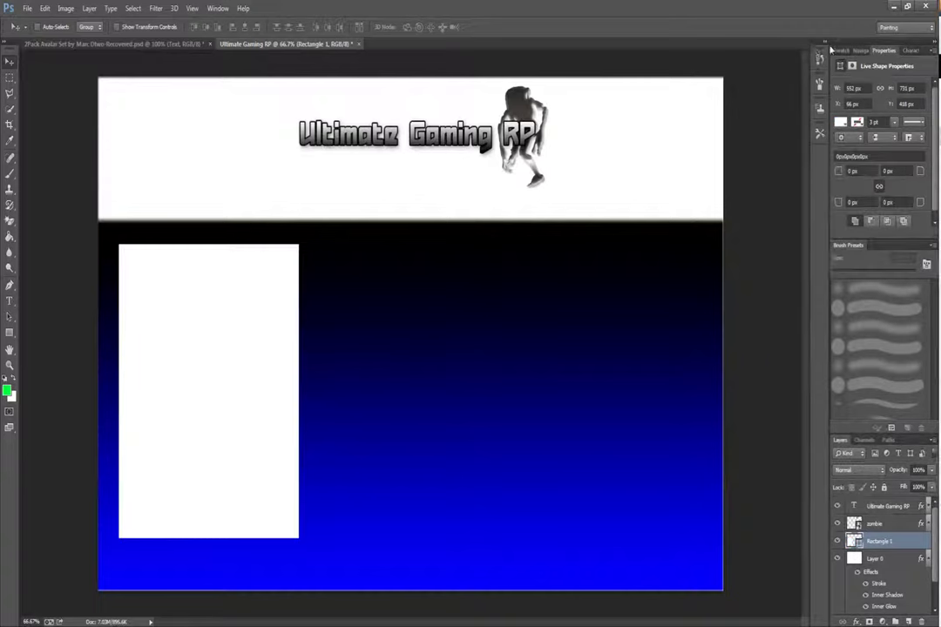
Add a black Stroke to the white rectangle's layer style and slightly increase its size.
double_click(902, 541)
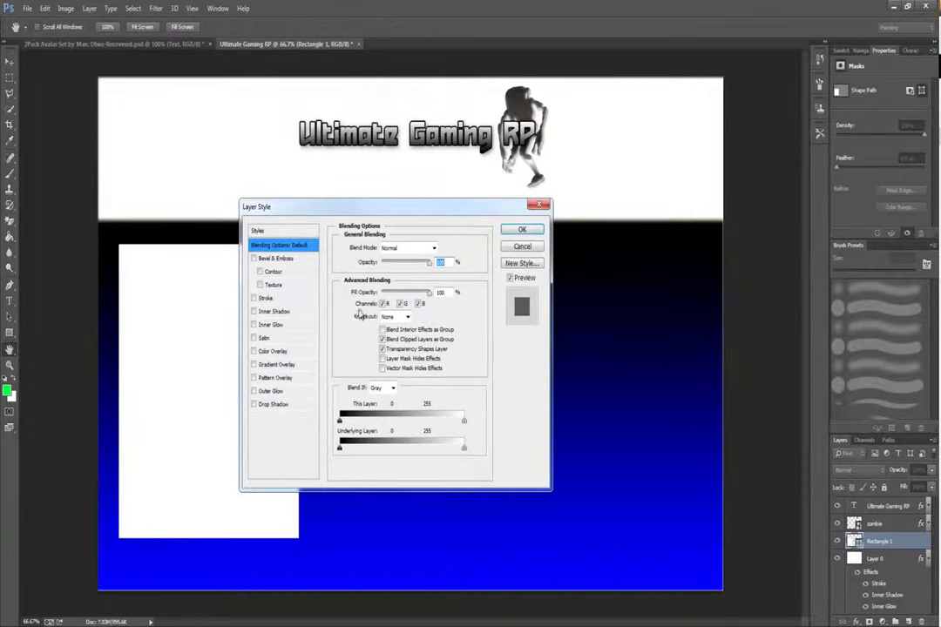
click(262, 299)
drag(353, 207, 370, 209)
drag(392, 250, 395, 250)
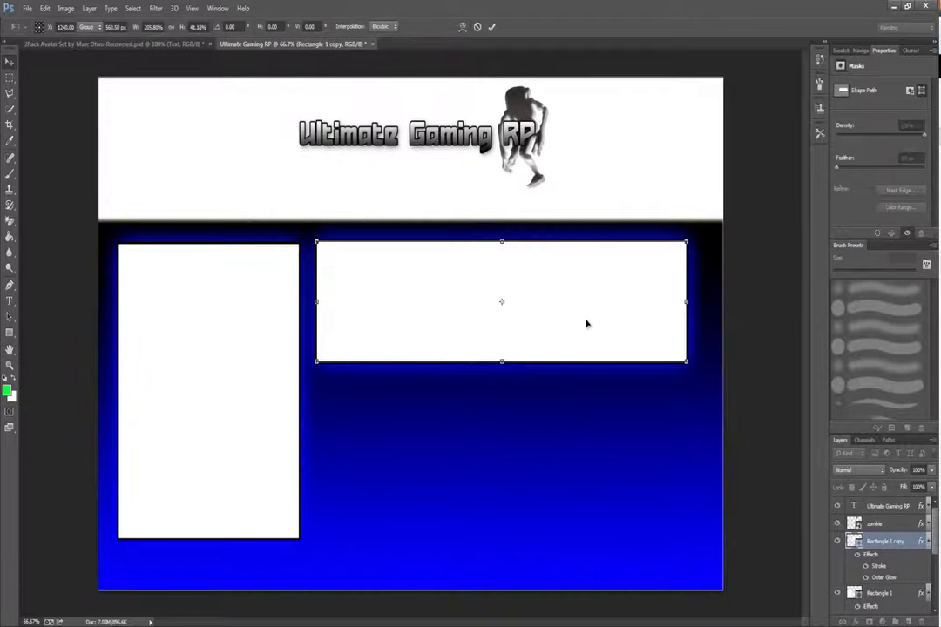
Commit the rectangle copy scaled to 205.80% width and 41.18% height, and align its top edge with the tall panel.
key(Return)
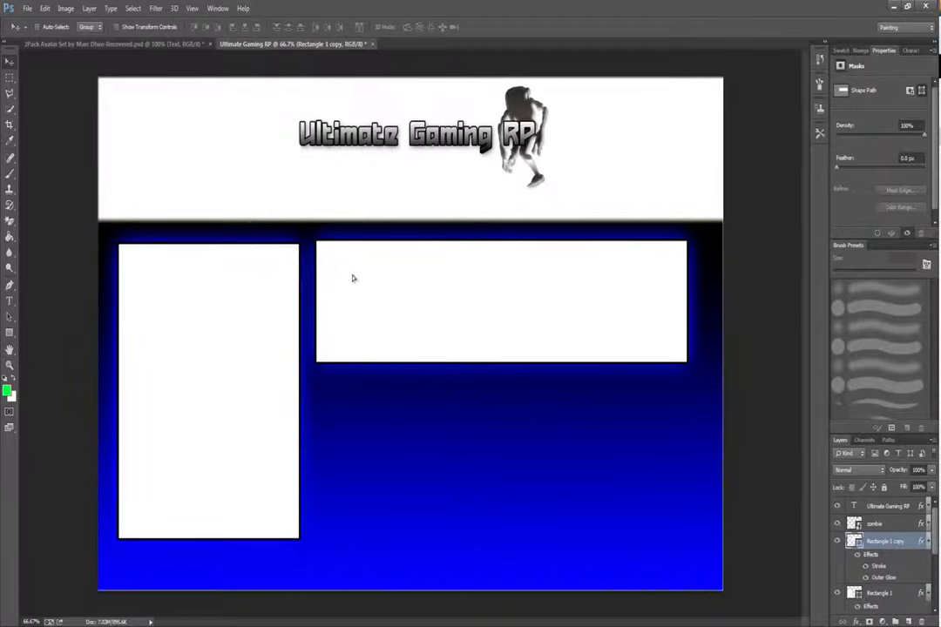
drag(351, 277, 358, 269)
Duplicate the wide panel, move the copy below it, and resize it to about half the width, ending level with the tall panel.
right_click(884, 541)
click(836, 82)
key(Return)
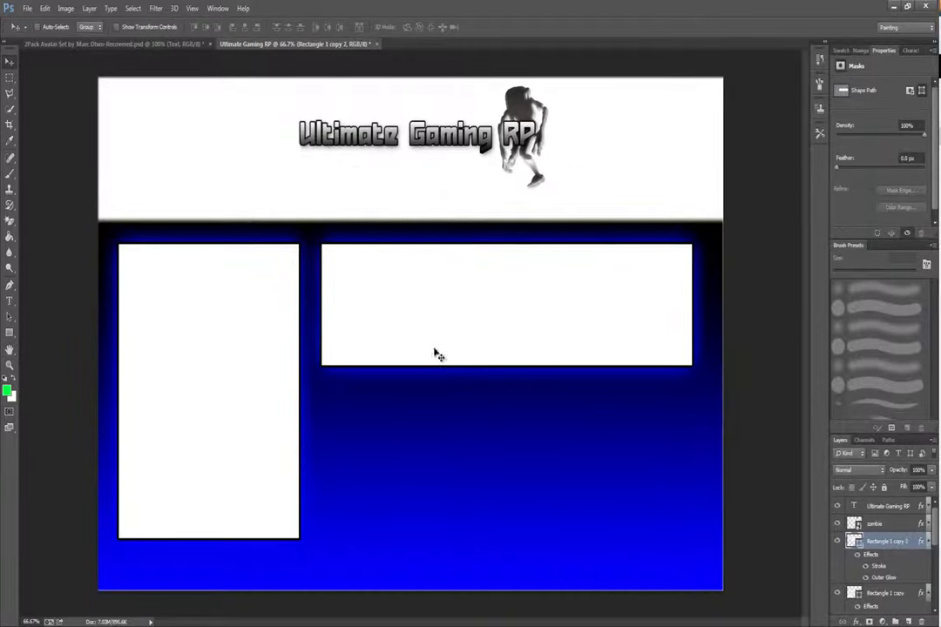
drag(436, 353, 434, 522)
key(ctrl+t)
drag(693, 485, 498, 490)
drag(417, 426, 417, 407)
key(Return)
Duplicate the small lower panel and place the copy beside it, aligned with the wide panel's right edge.
right_click(884, 541)
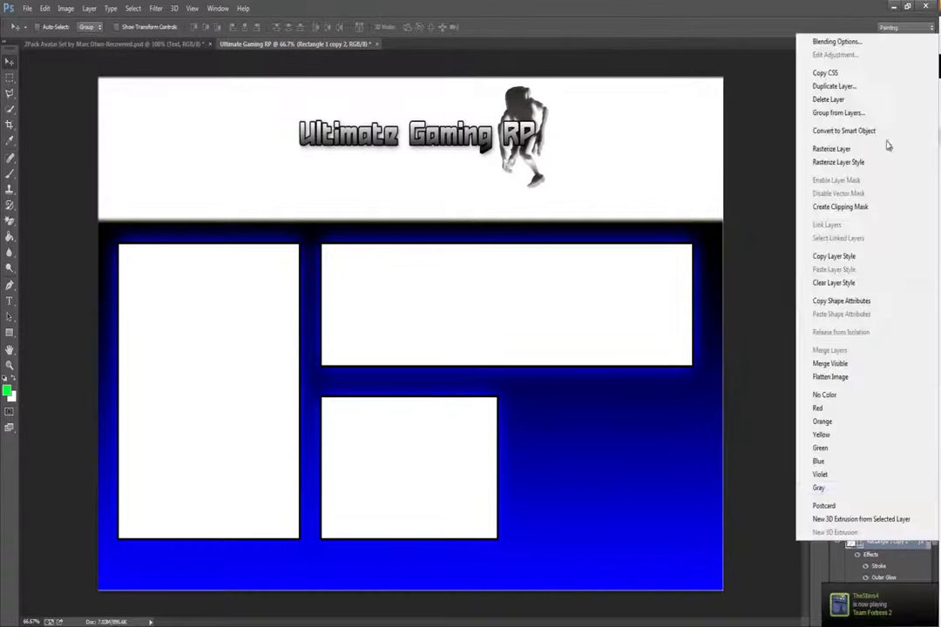
click(832, 144)
click(559, 200)
drag(613, 461, 587, 453)
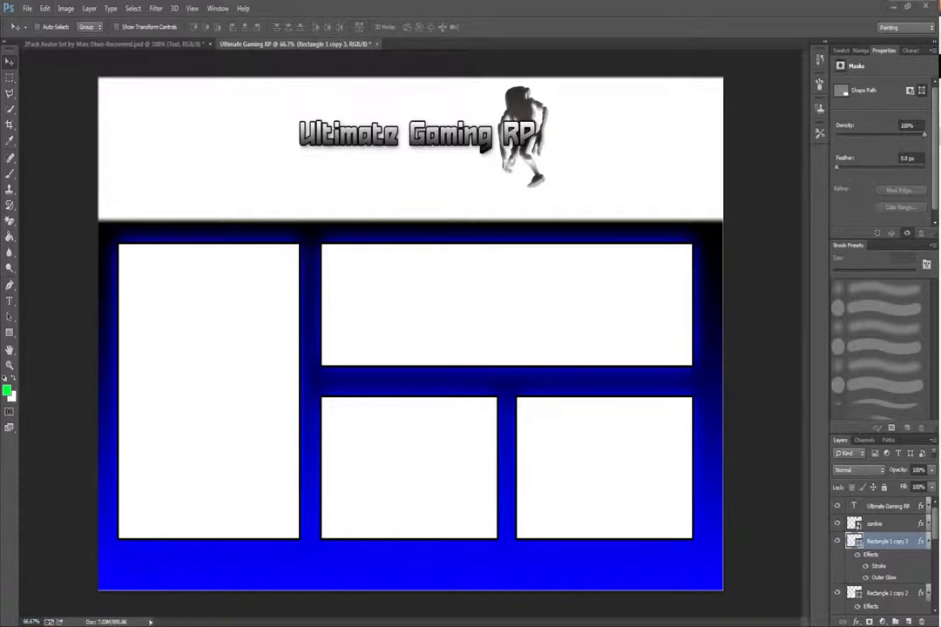
Place the Fighting character image into the document.
click(762, 21)
drag(940, 240, 475, 315)
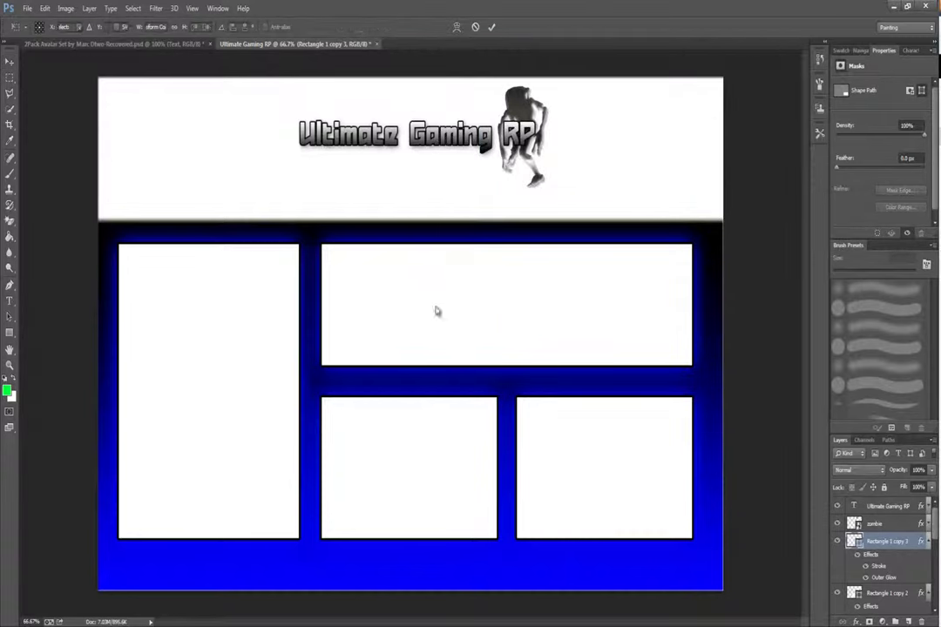
key(Return)
Collapse the effects lists of the panel and zombie layers and move the Fighting layer to the top of the stack.
click(929, 560)
click(928, 577)
click(929, 524)
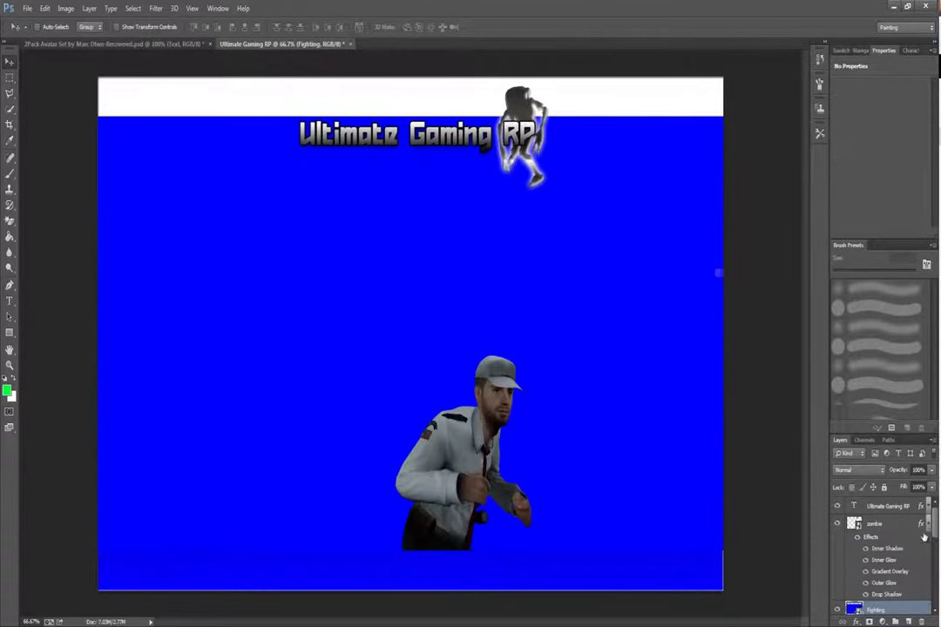
click(928, 525)
drag(875, 541, 872, 500)
Remove the Fighting image's blue background with the Magic Eraser and move the figure up over the wide panel's left end.
click(10, 221)
click(277, 336)
click(420, 240)
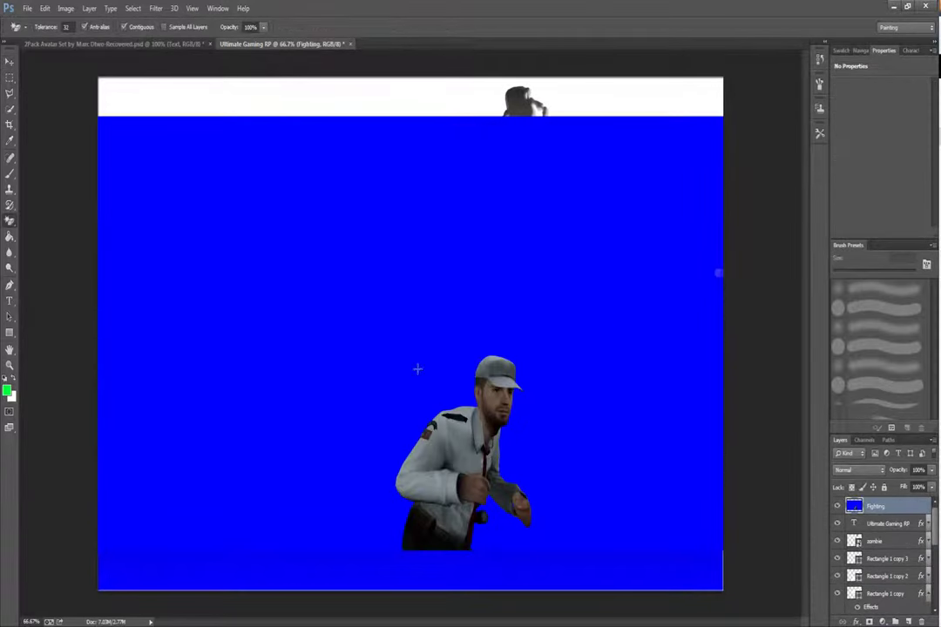
click(331, 394)
key(v)
drag(442, 460, 370, 324)
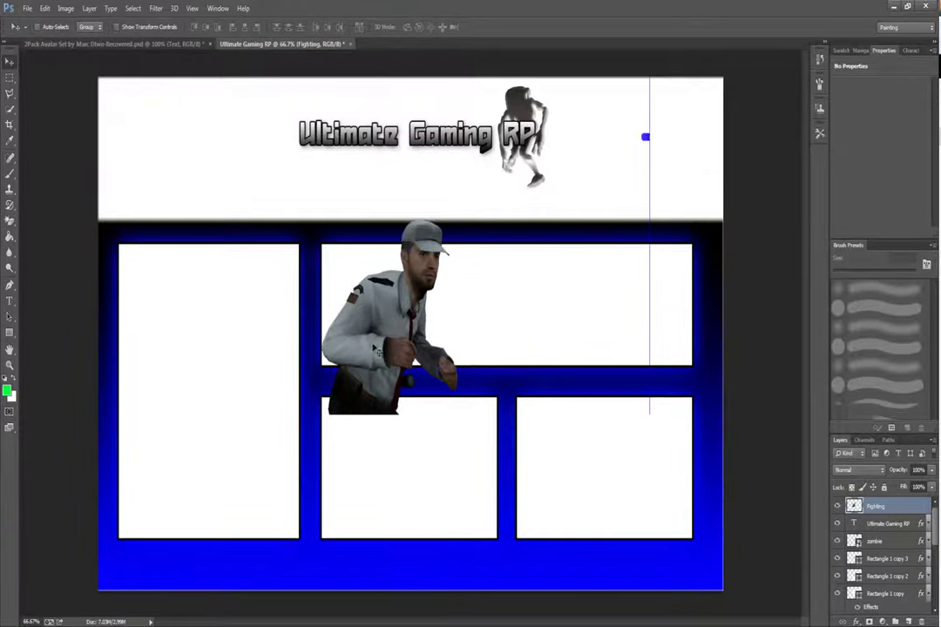
Scale the Fighting image down to roughly half size and move the figure to straddle the wide and lower panels' left ends.
key(ctrl+t)
drag(649, 413, 496, 292)
key(Return)
drag(393, 223, 439, 408)
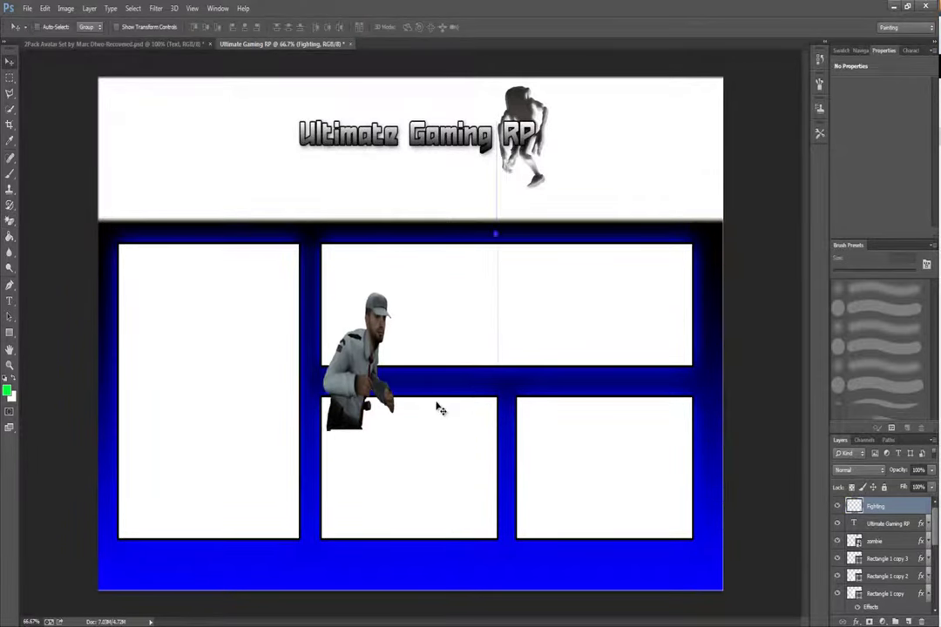
right_click(9, 222)
click(53, 223)
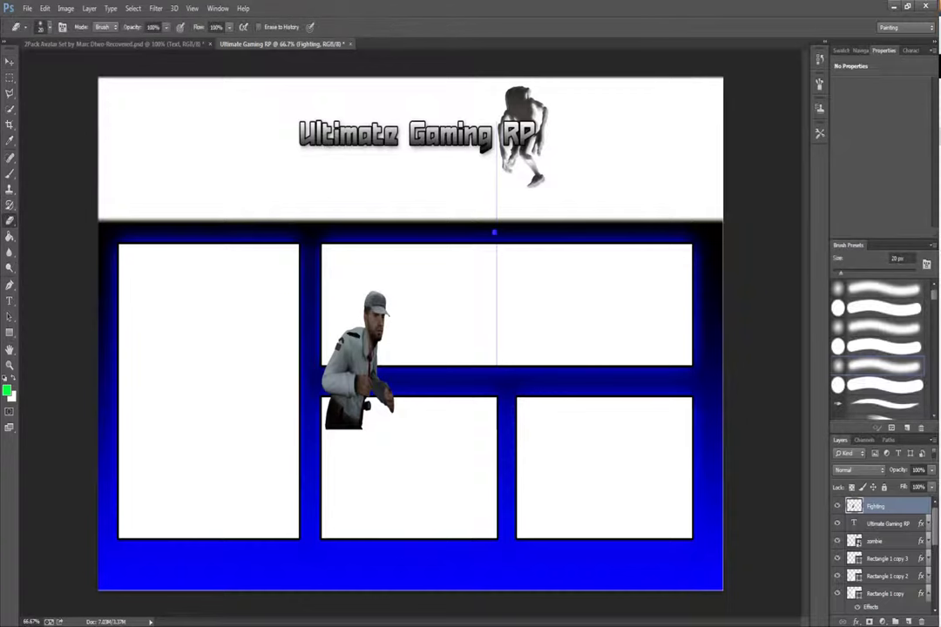
click(19, 27)
click(50, 27)
drag(61, 66, 78, 66)
click(419, 100)
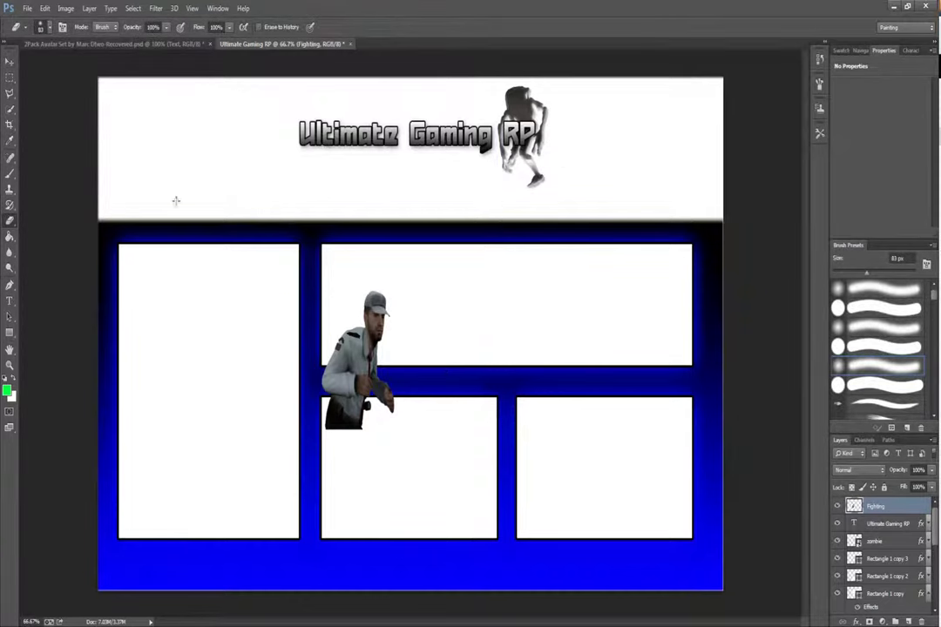
Stretch the Fighting figure wider and slightly shorter, and stand it in the white header to the left of the title.
key(v)
key(ctrl+t)
drag(498, 430, 545, 411)
key(Return)
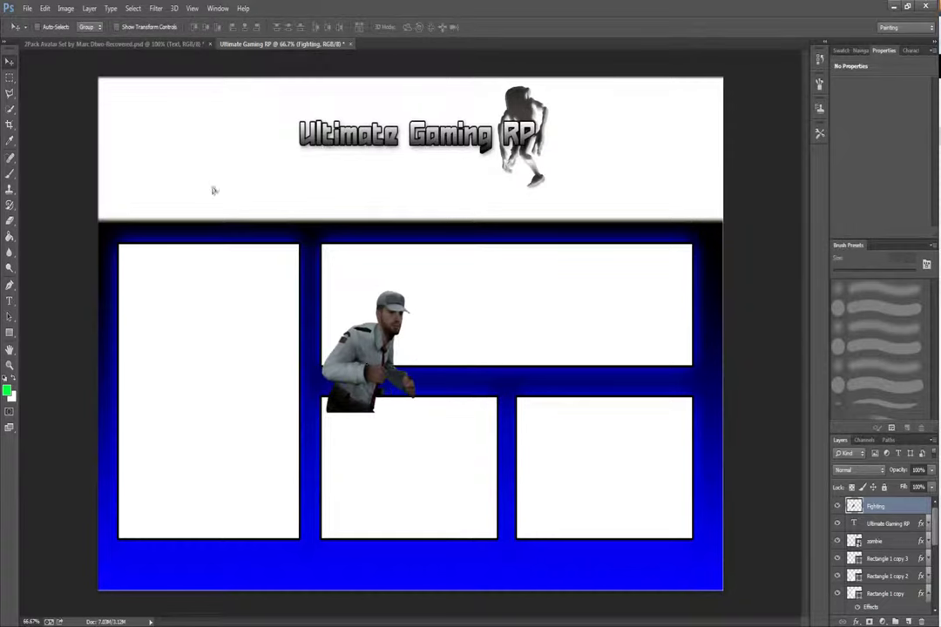
drag(213, 190, 197, 202)
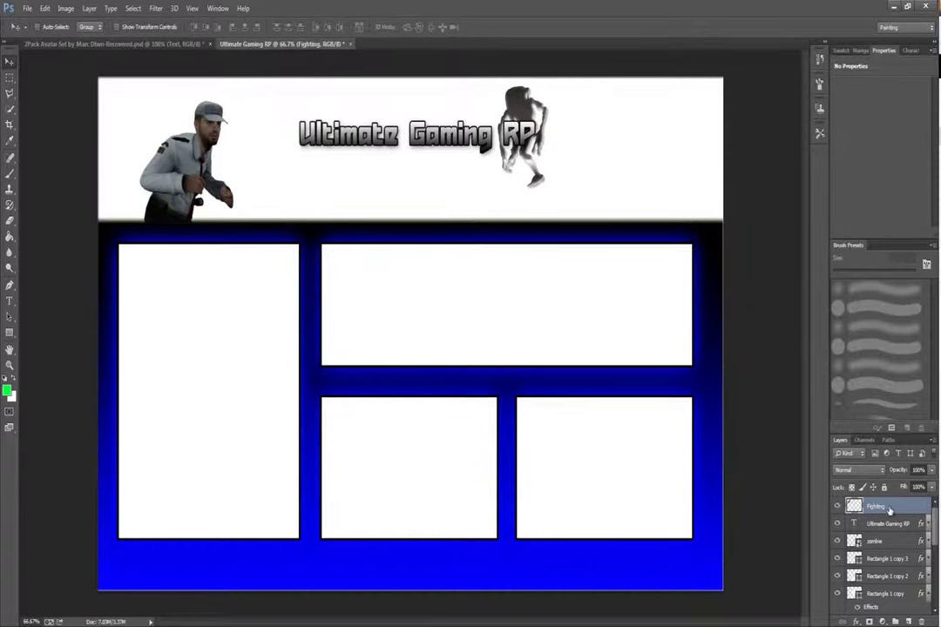
Add a 1 px black outside stroke, a blue outer glow and a drop shadow to the Fighting layer.
right_click(890, 510)
click(801, 128)
click(284, 300)
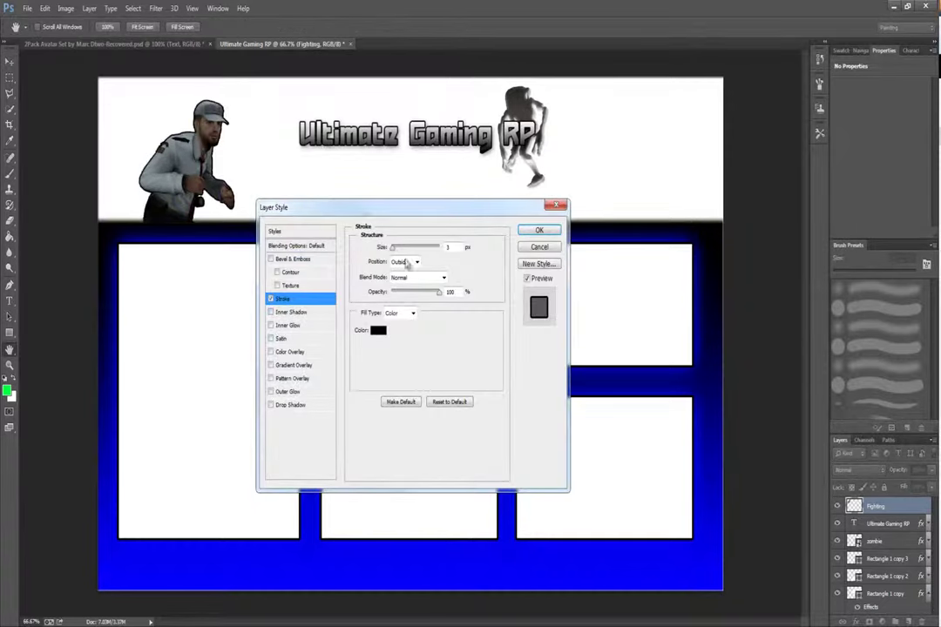
double_click(449, 249)
text(1)
click(305, 391)
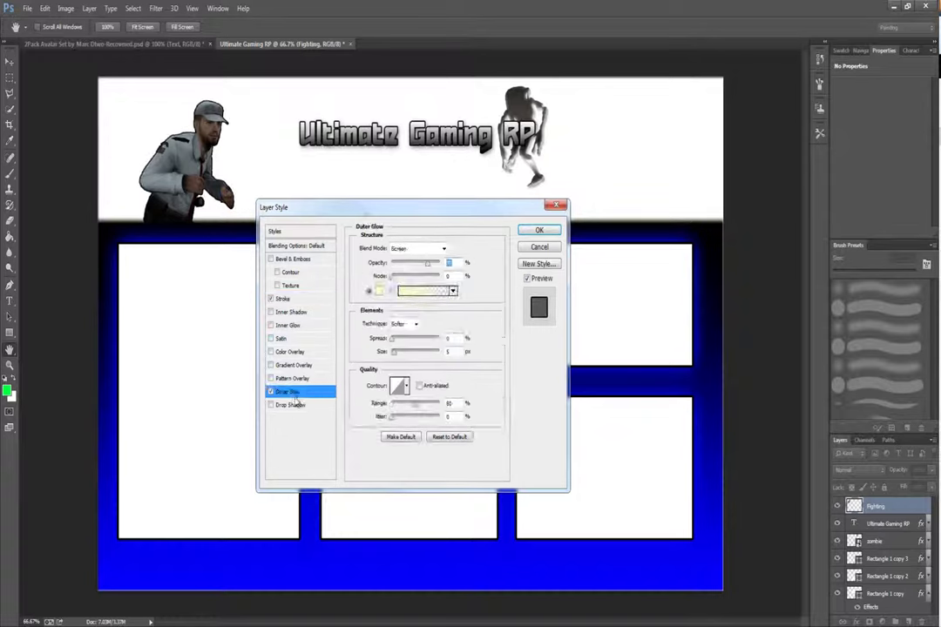
click(378, 290)
drag(700, 463, 700, 450)
drag(681, 423, 716, 381)
click(786, 390)
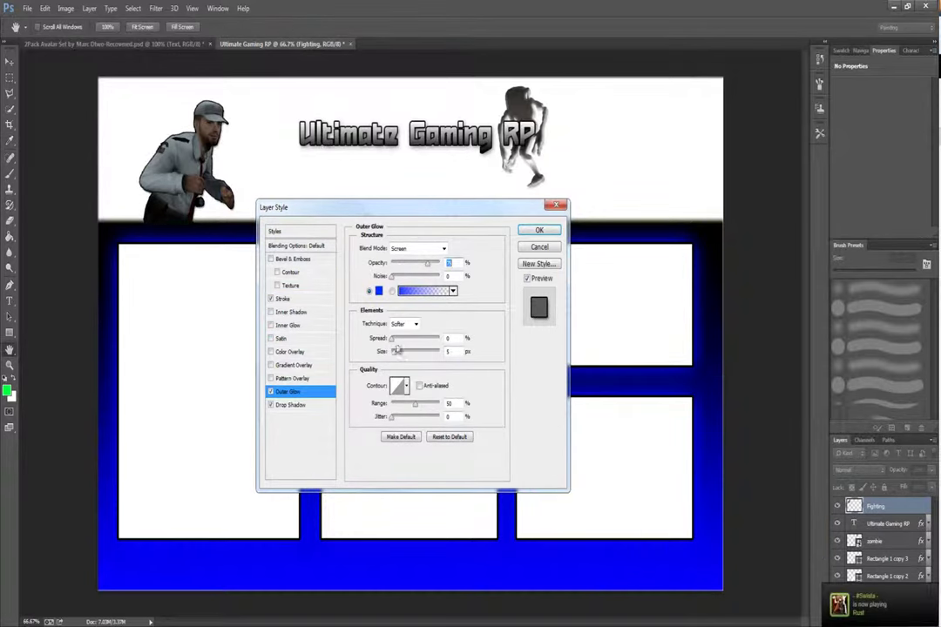
Add an inner shadow and a blue inner glow to the Fighting layer, enlarging the inner glow's size.
click(288, 313)
click(288, 326)
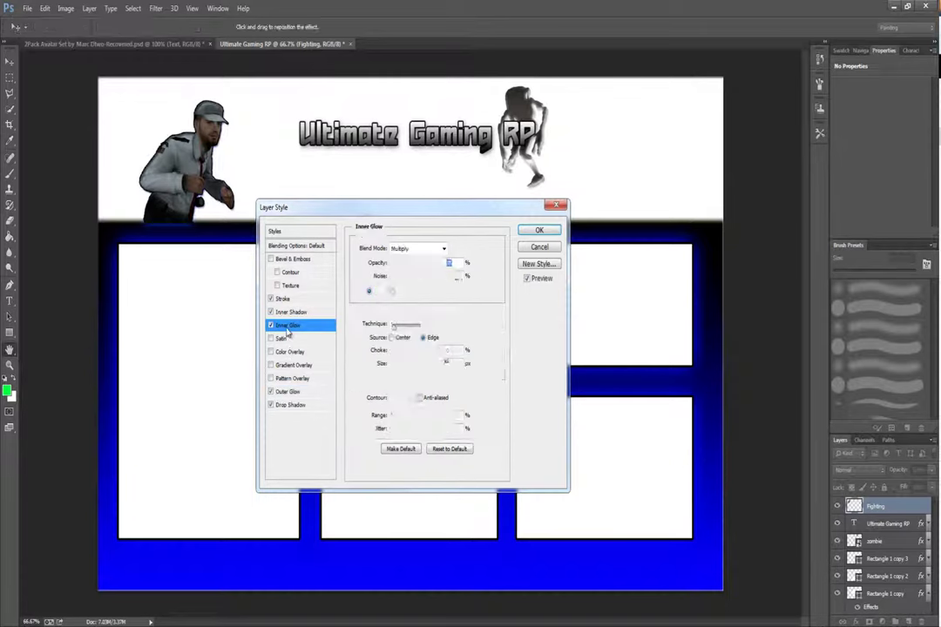
click(378, 290)
click(686, 398)
click(698, 449)
click(780, 389)
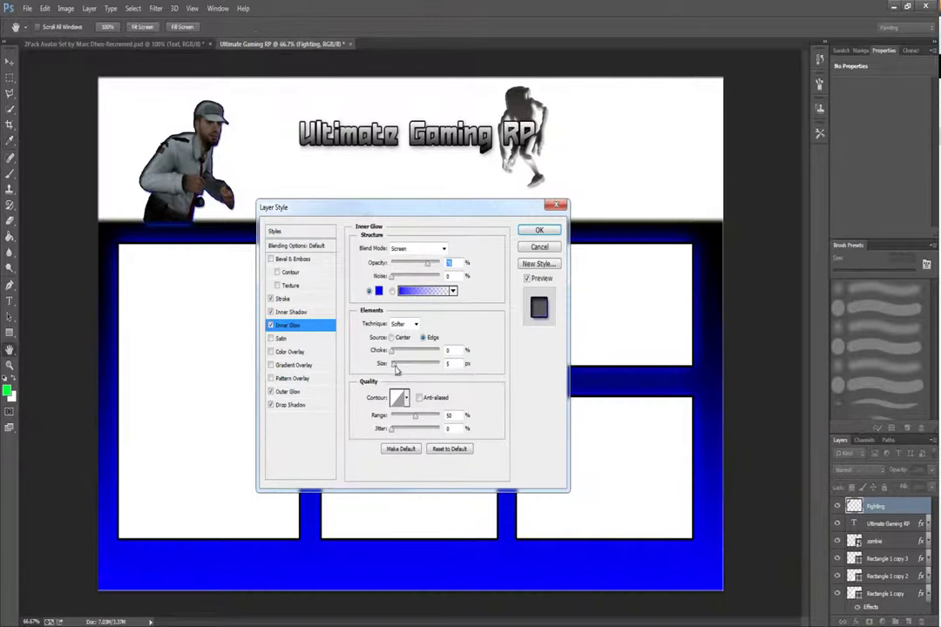
drag(394, 365, 400, 366)
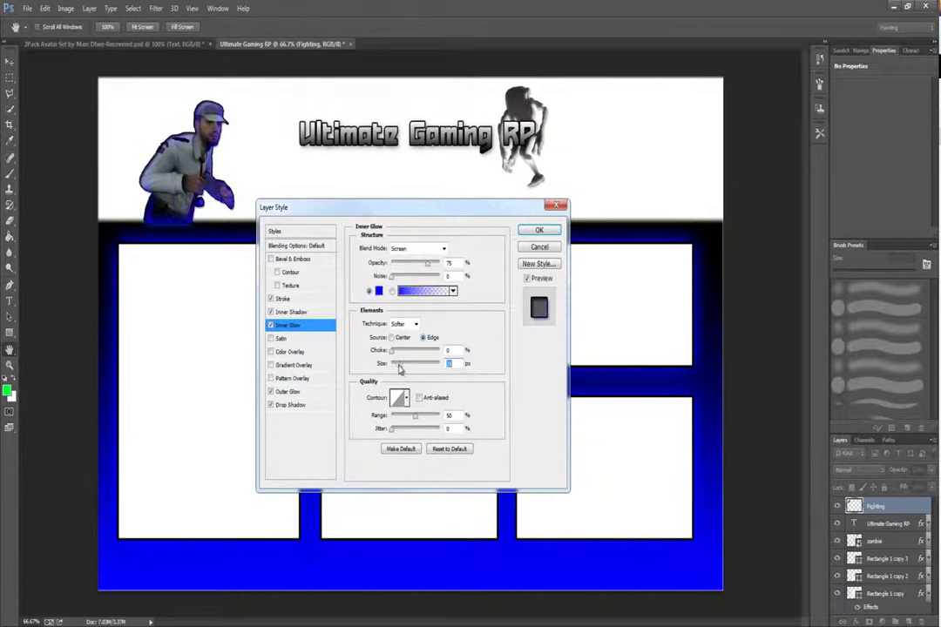
Turn off the Fighting layer's inner glow and stroke, and apply the style with a larger outer glow.
click(270, 325)
click(270, 299)
click(291, 312)
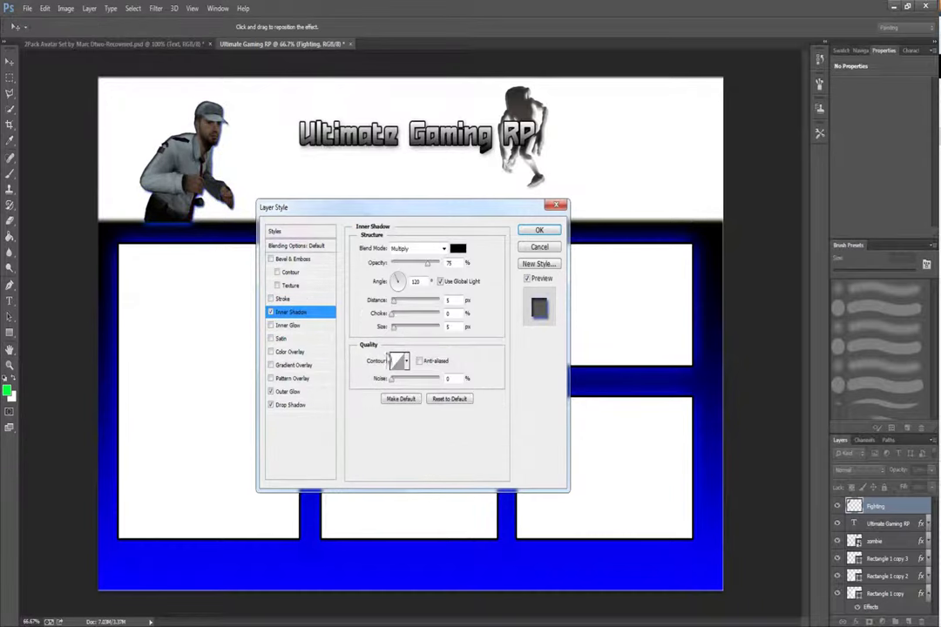
click(287, 392)
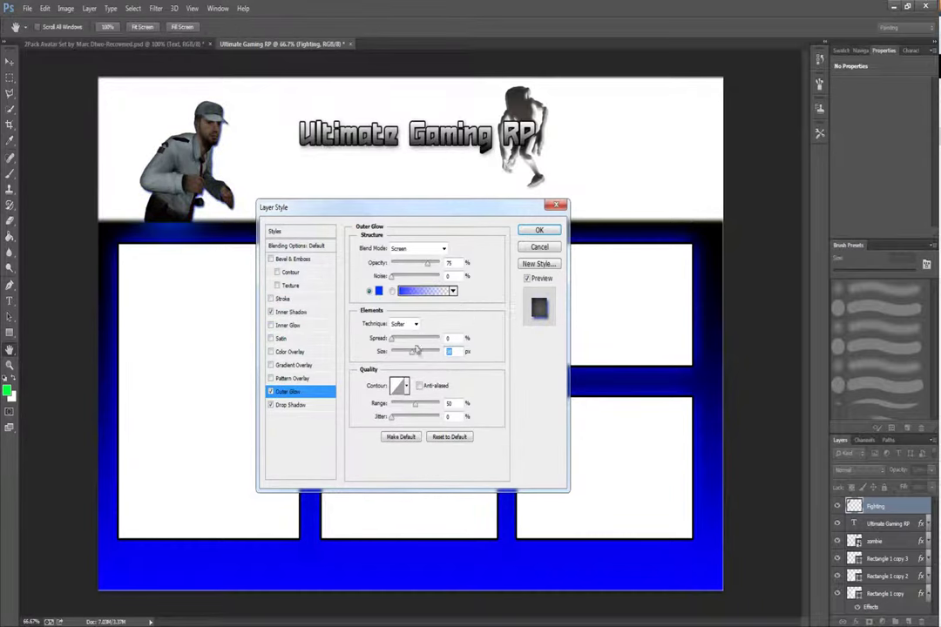
key(Return)
Remove the blue outer glow from the Fighting figure's layer style.
right_click(874, 506)
click(788, 8)
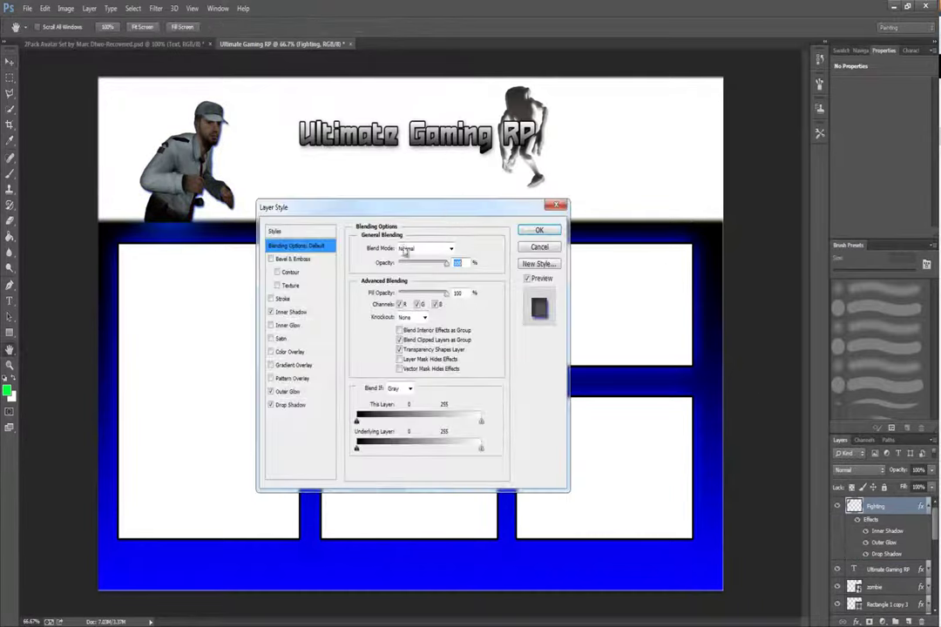
key(Return)
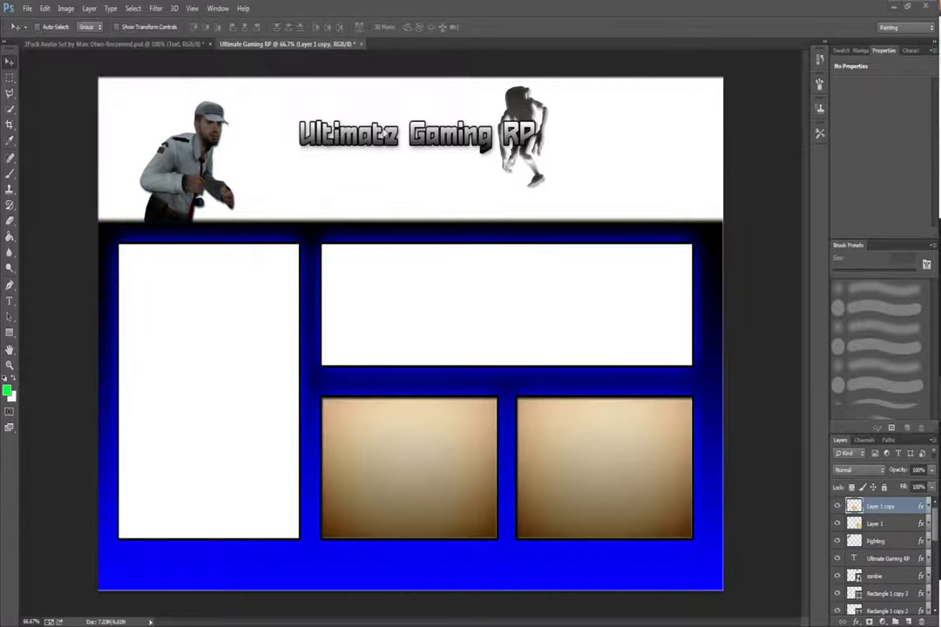
Duplicate the parchment texture layer and move the copy over the upper part of the tall left panel.
right_click(879, 506)
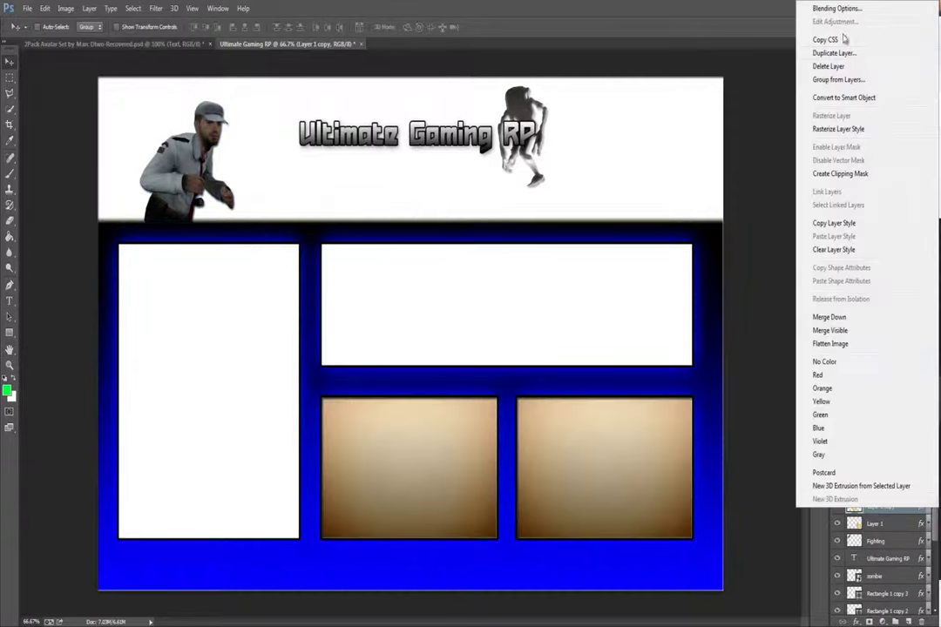
click(740, 53)
key(Return)
drag(196, 309, 182, 275)
drag(235, 300, 251, 317)
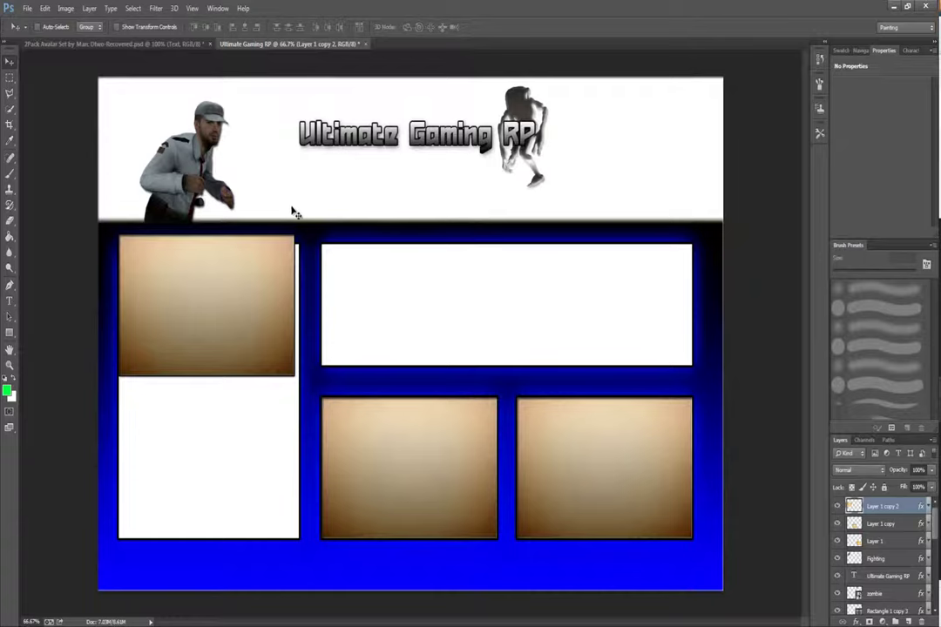
drag(247, 285, 249, 300)
Resize the parchment copy to fill the whole tall left panel.
key(ctrl+t)
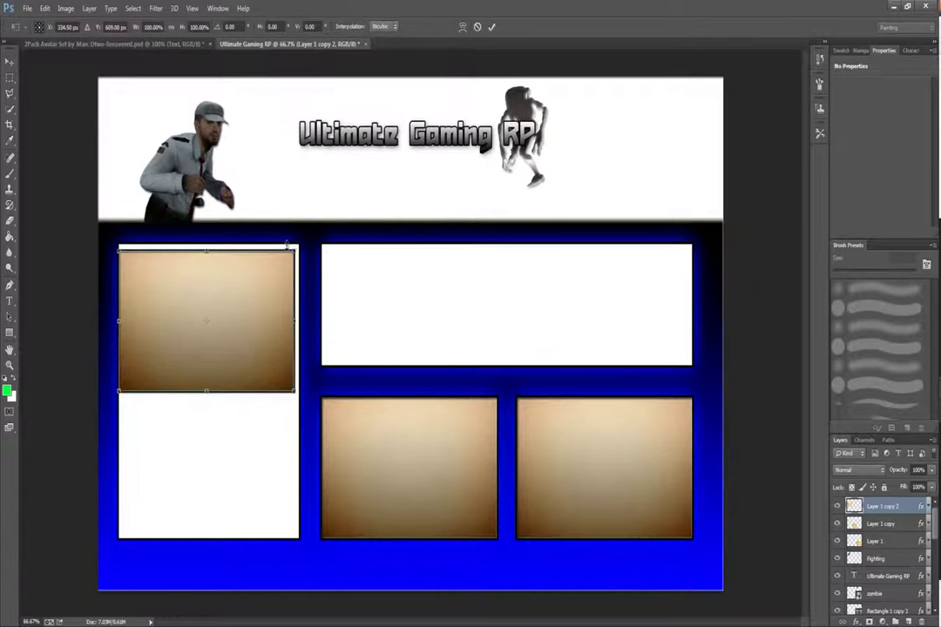
drag(294, 251, 300, 245)
drag(209, 391, 211, 539)
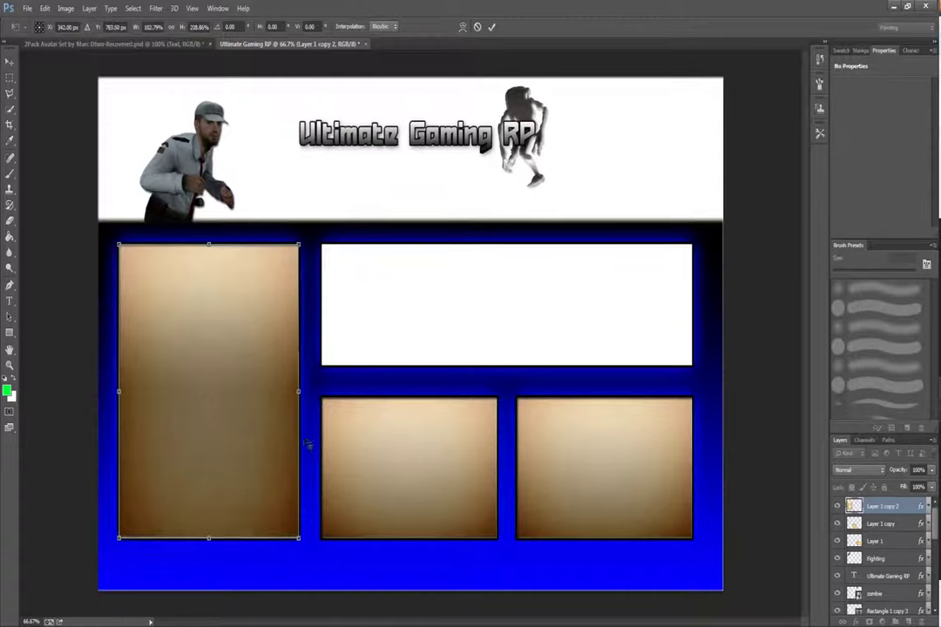
key(Return)
Duplicate the tall parchment layer and move the copy to the wide panel's top-left corner.
right_click(880, 512)
click(735, 150)
key(Return)
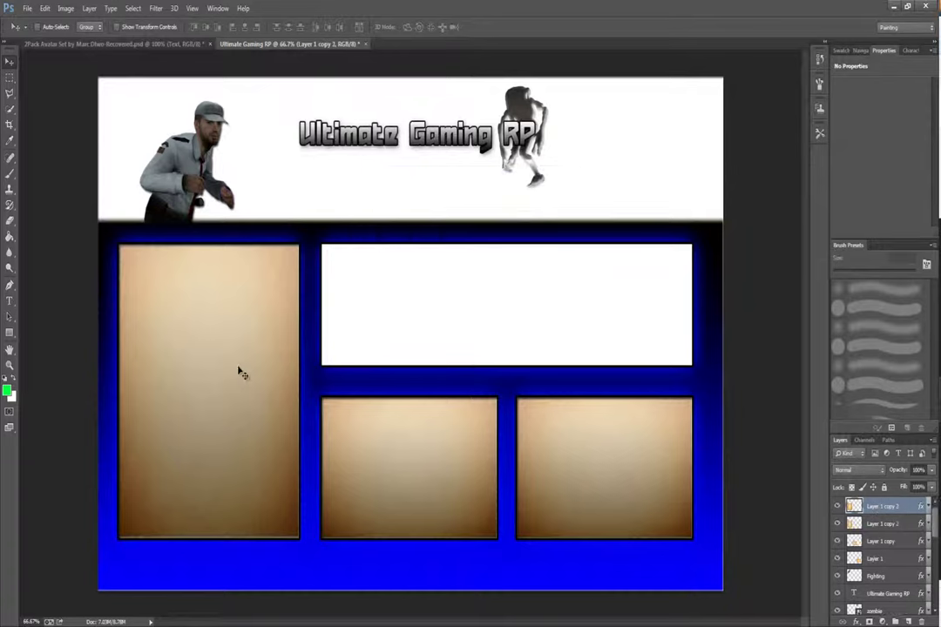
drag(328, 370, 437, 377)
Widen and shorten the new parchment copy so it exactly covers the wide upper panel.
key(ctrl+t)
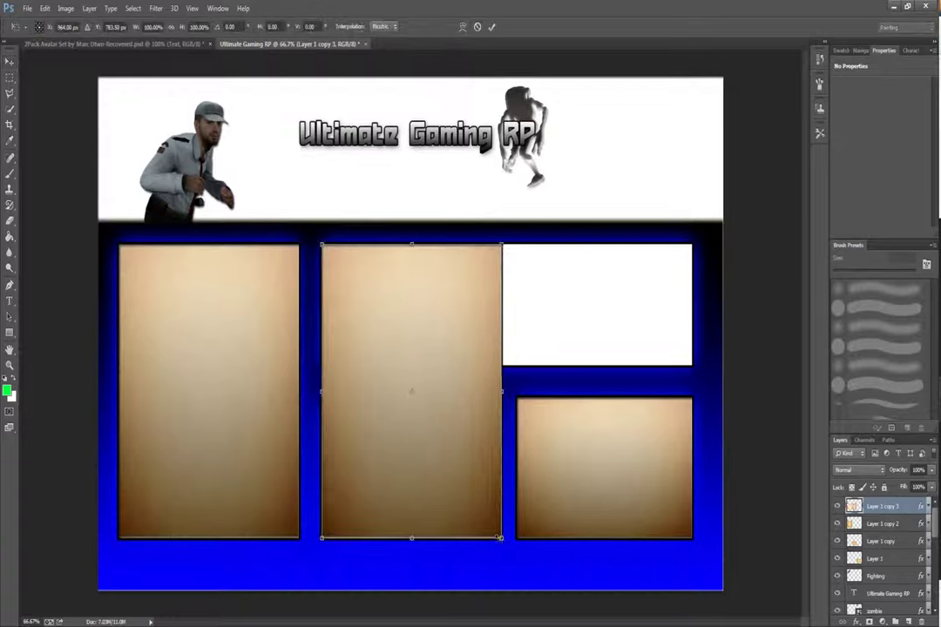
drag(501, 538, 692, 370)
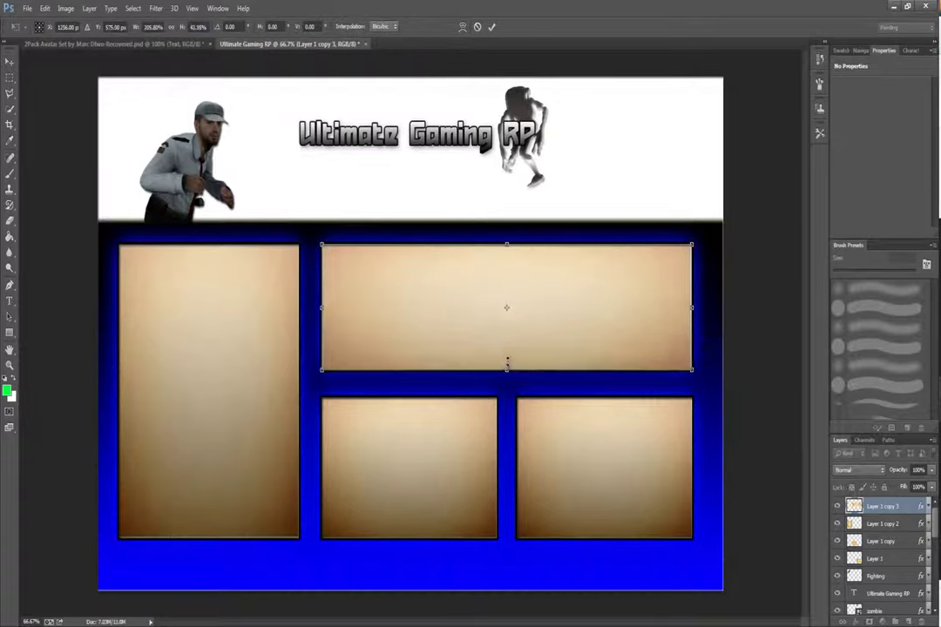
drag(507, 362, 507, 358)
key(Return)
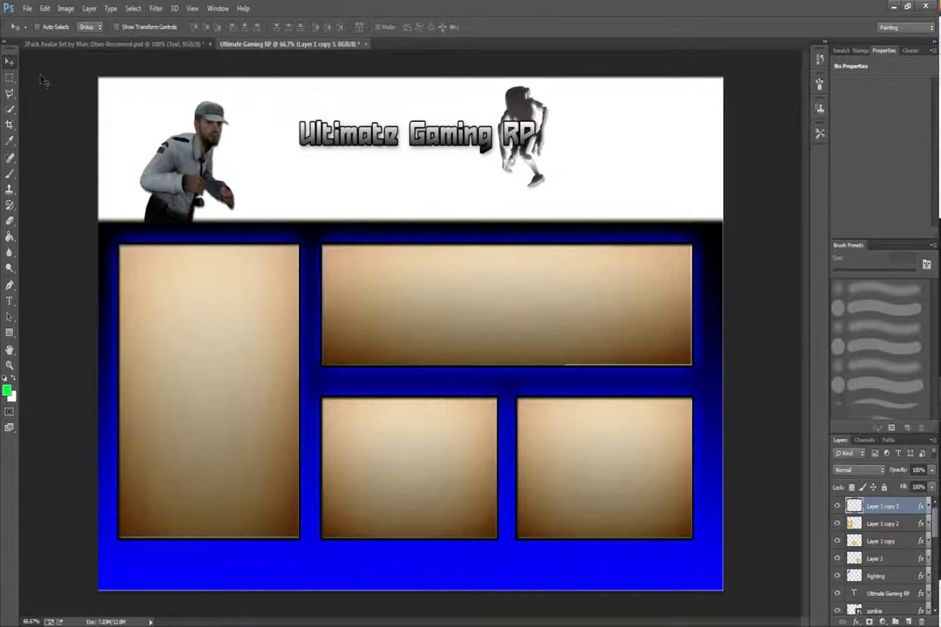
Save the document as Ultimate Gaming RP.psd.
click(25, 8)
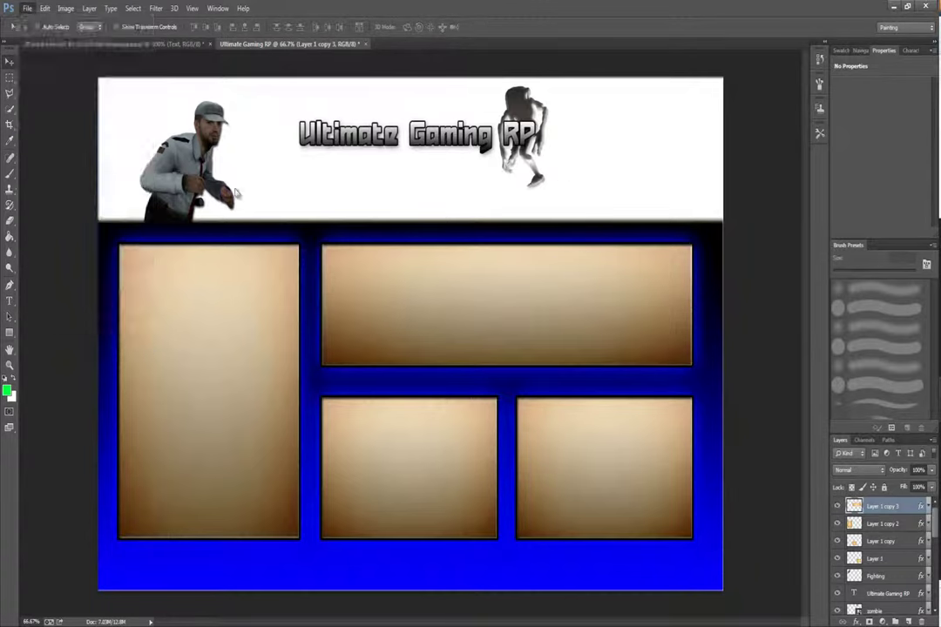
click(97, 174)
click(399, 375)
click(568, 196)
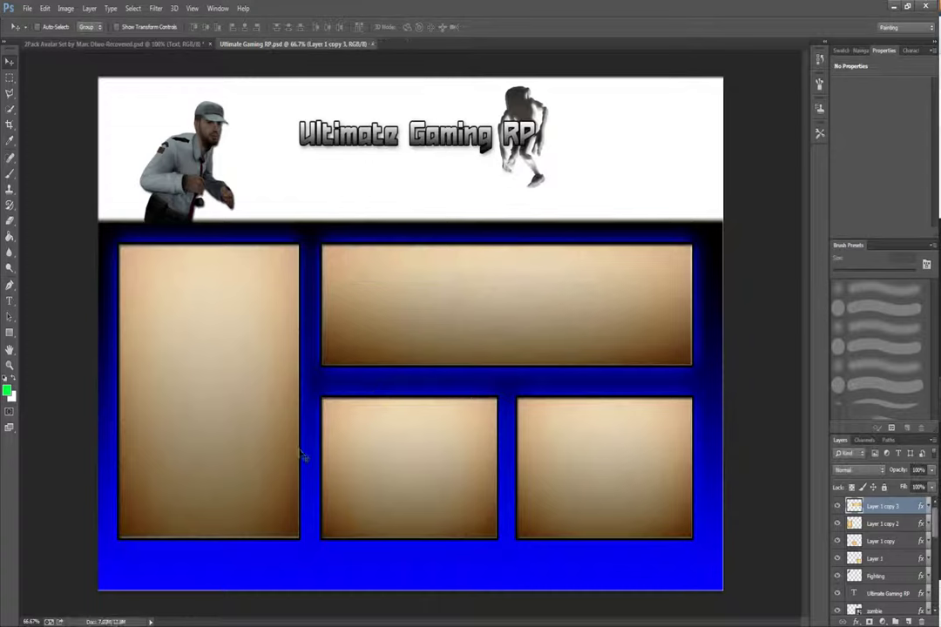
Add the white 100 pt text "Rules" and position it at the top of the tall left panel.
click(9, 300)
click(132, 459)
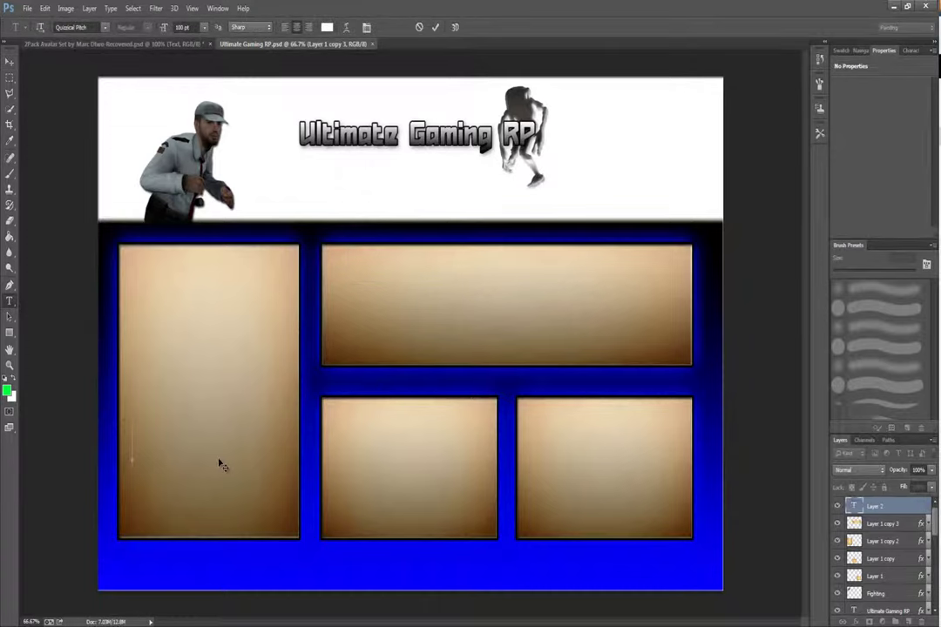
text(Rules)
drag(113, 475, 152, 283)
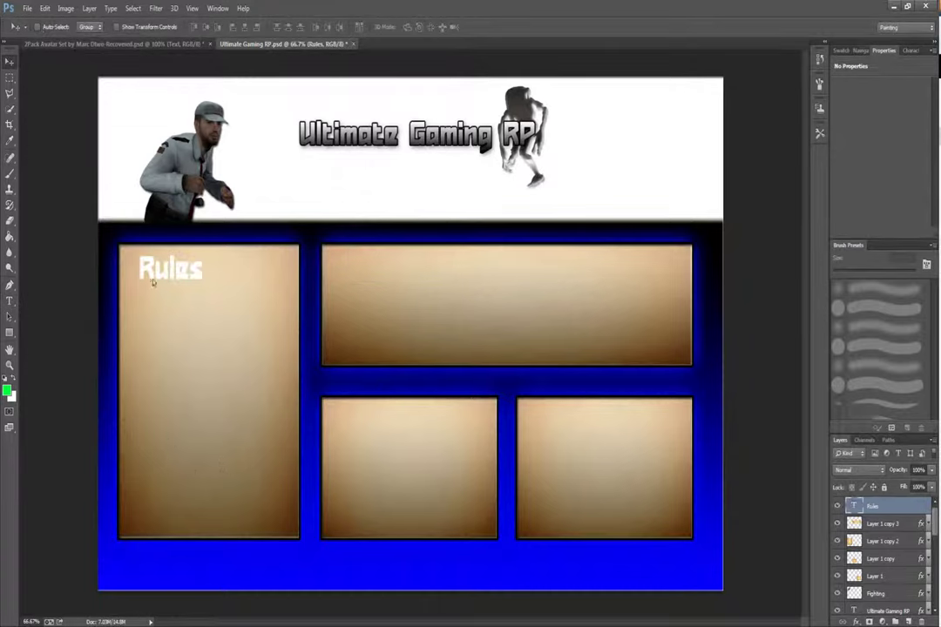
Change the font of the Rules text to EA Sports Covers SC.
click(104, 28)
scroll(174, 261, up, 10)
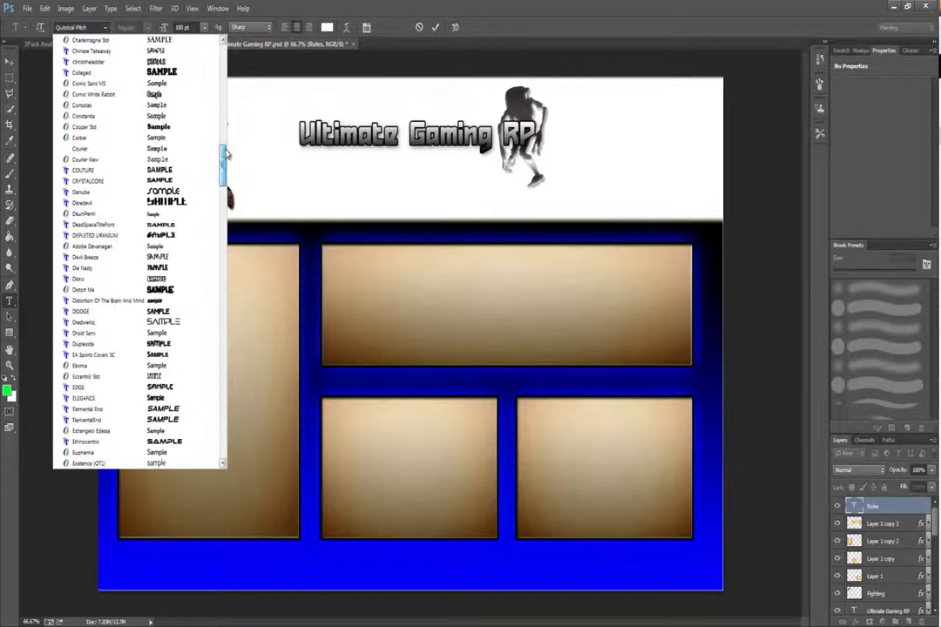
click(198, 191)
click(158, 237)
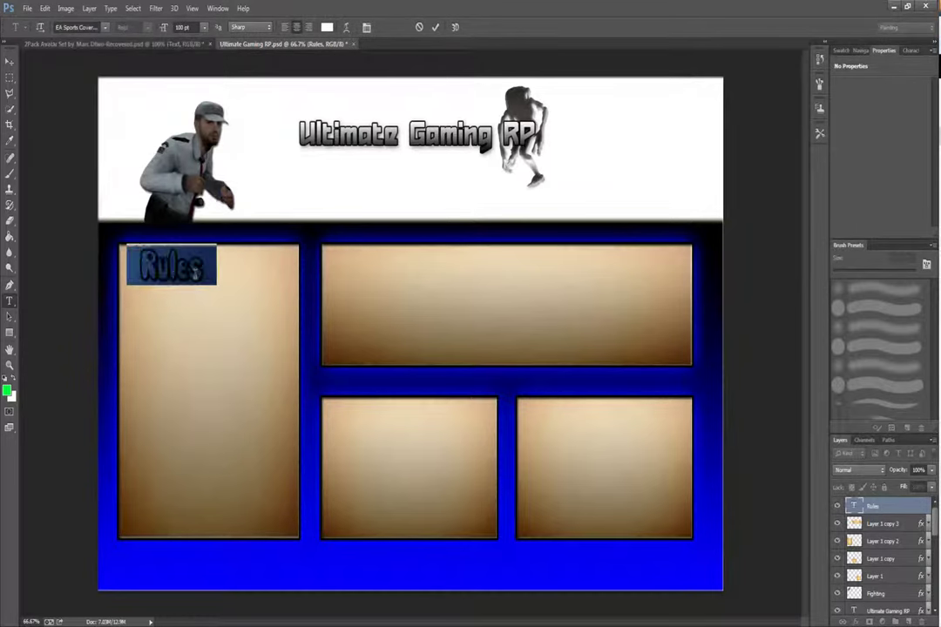
click(9, 61)
Give the Rules text a 3 px black outside stroke, an outer glow and a drop shadow.
right_click(875, 506)
right_click(893, 506)
click(777, 92)
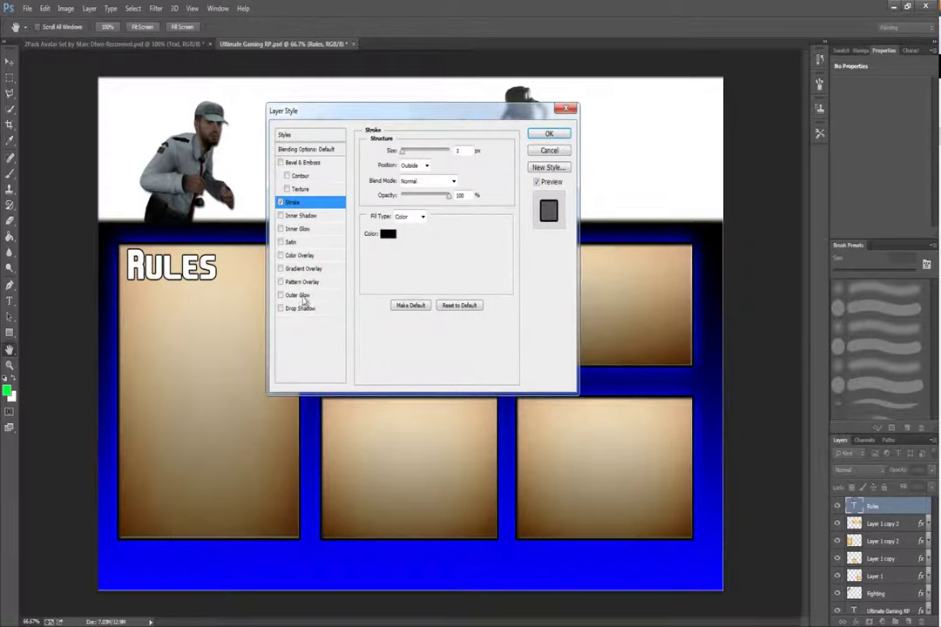
click(300, 296)
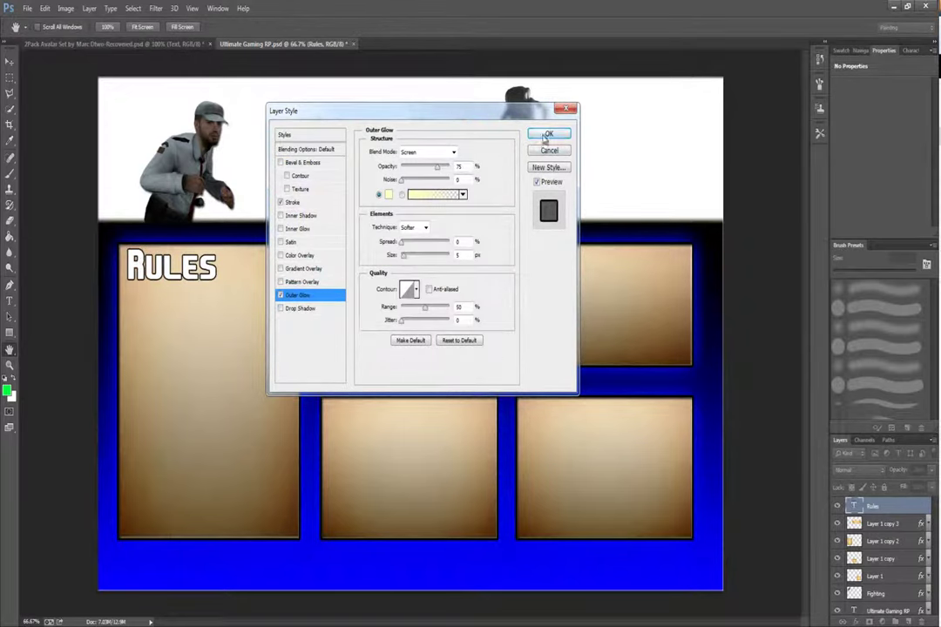
click(300, 308)
key(Return)
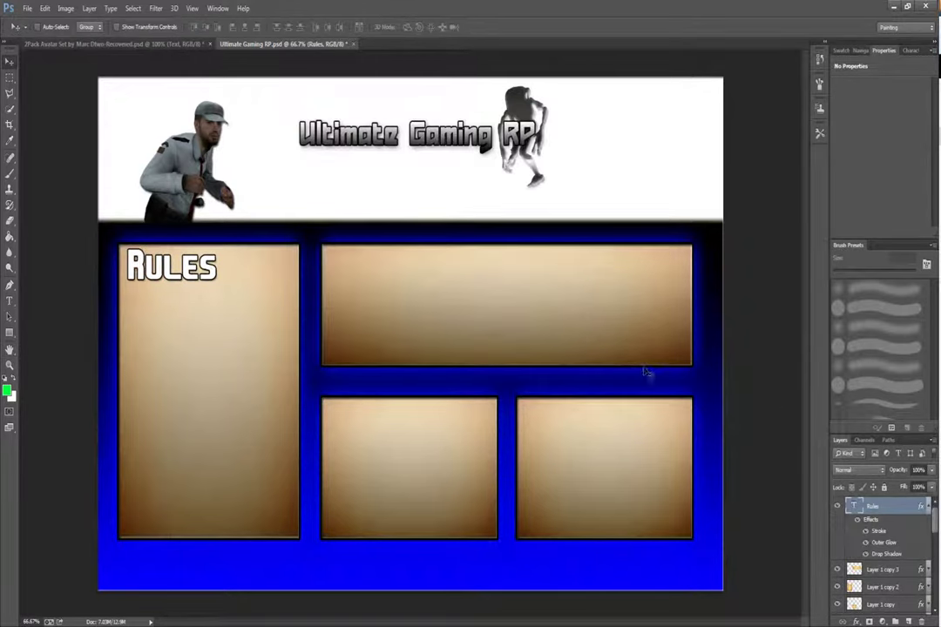
Duplicate the Rules text layer and place the copy directly beneath the original heading.
right_click(893, 506)
click(786, 123)
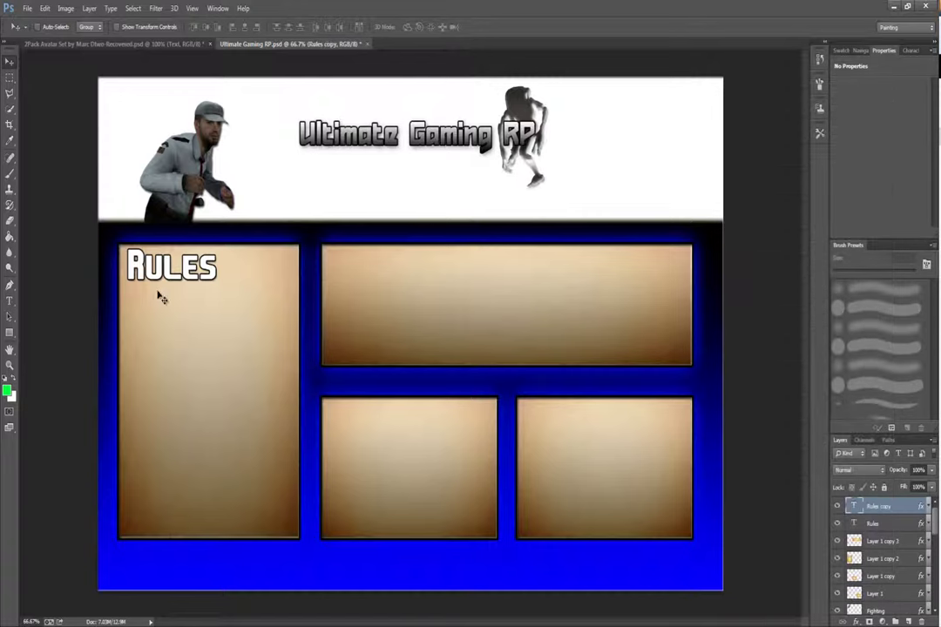
drag(158, 297, 155, 337)
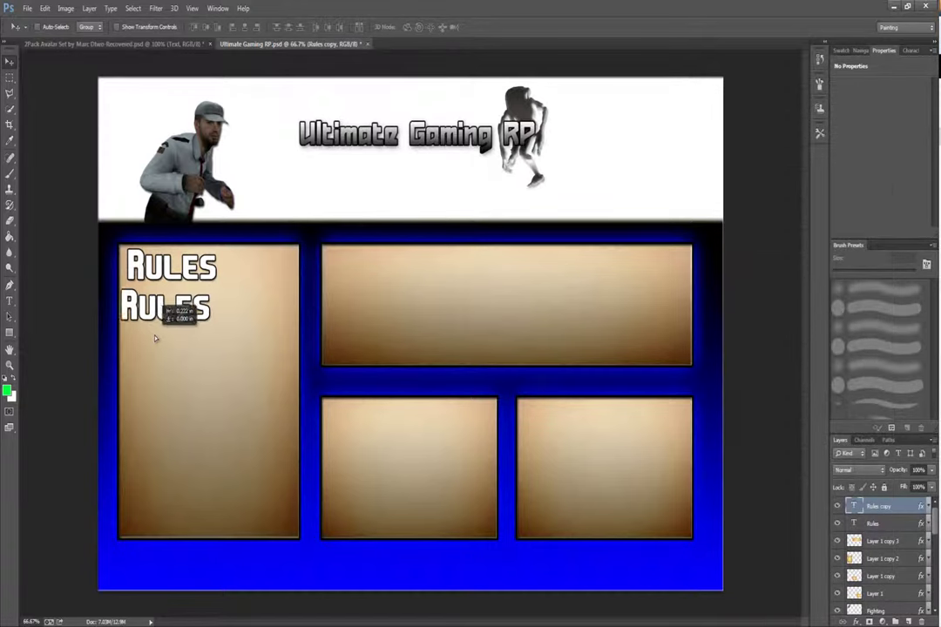
Replace the wording of the duplicated Rules text with "Nlr".
key(t)
double_click(225, 307)
key(BackSpace)
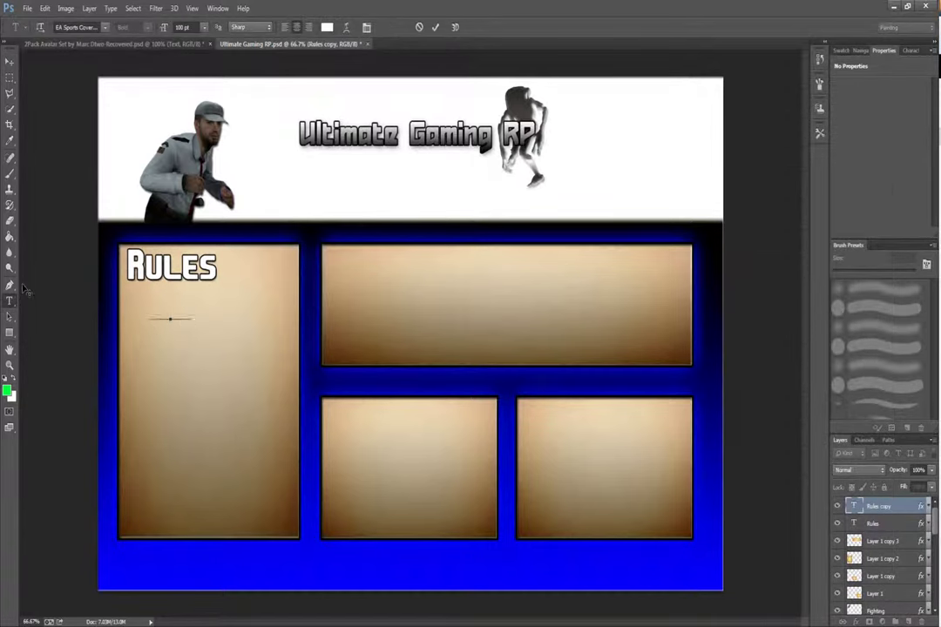
text(Nlr)
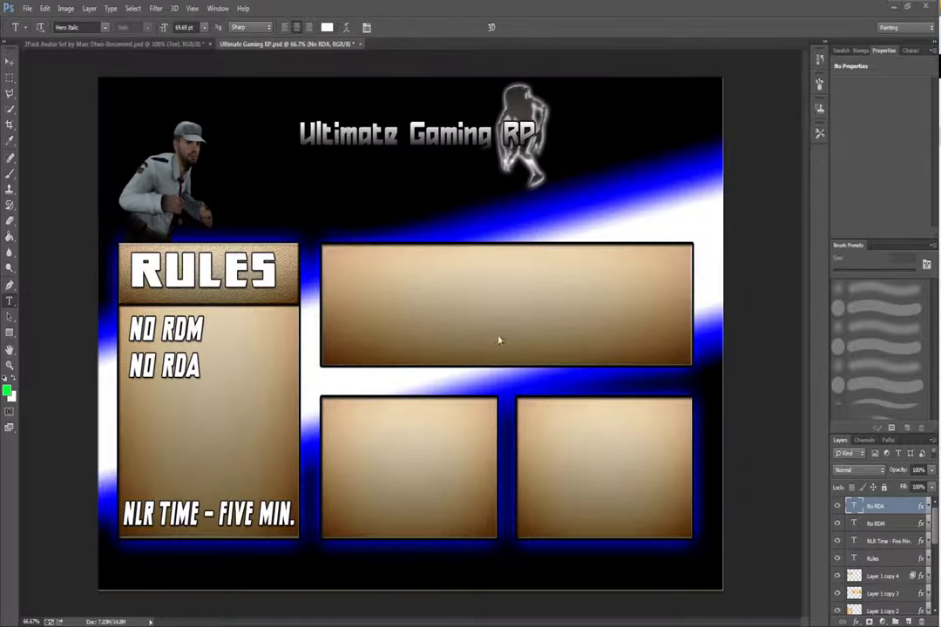
Duplicate the No RDA text layer and place the copy directly beneath the original line in the Rules panel.
click(10, 62)
right_click(874, 508)
click(905, 523)
right_click(881, 511)
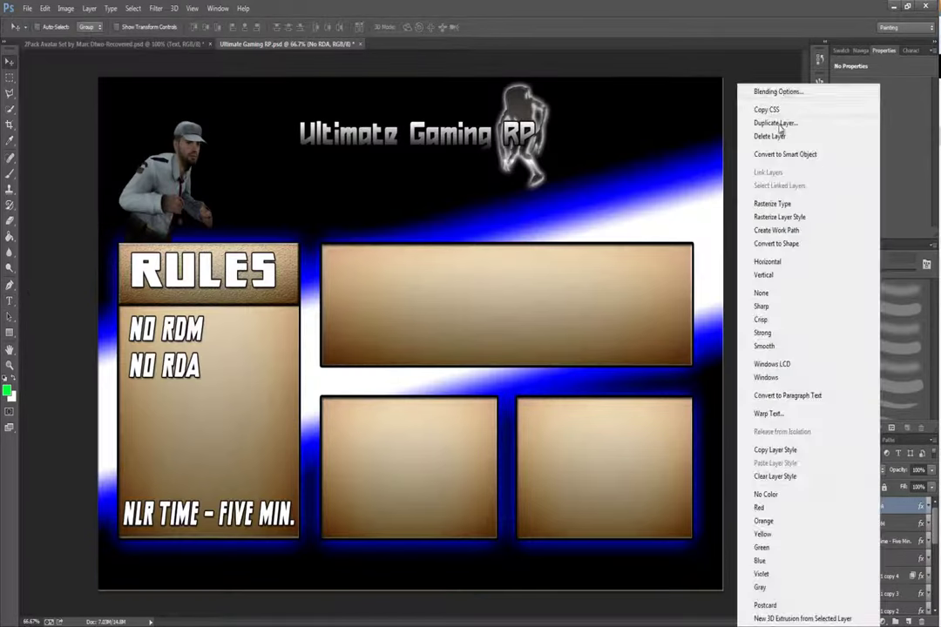
click(778, 124)
key(Return)
drag(150, 425, 150, 462)
Replace the copied No RDA text with "NO PROPSPAM" and align it with the rule lines above.
click(9, 302)
drag(201, 406, 88, 403)
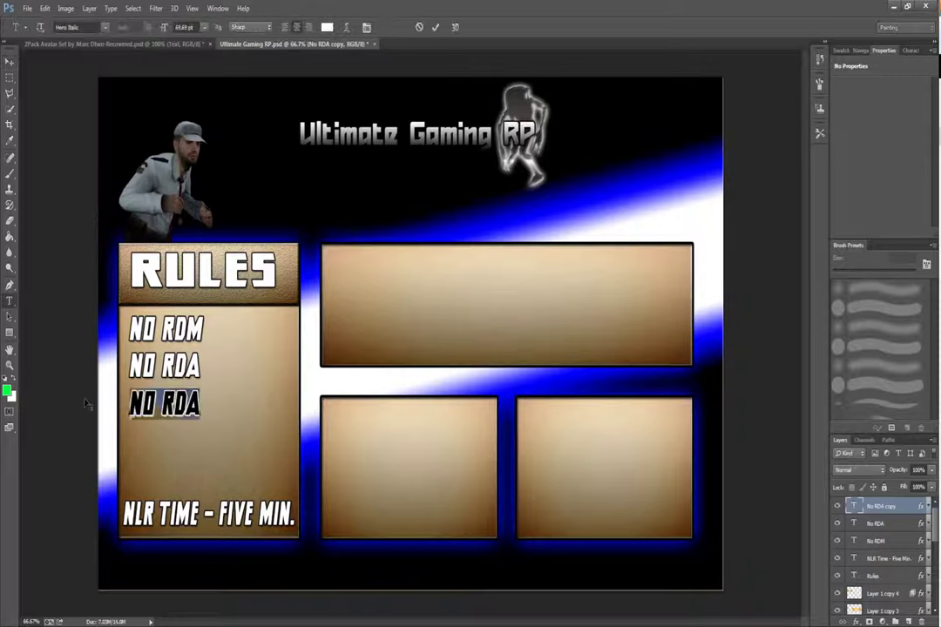
key(BackSpace)
text(nO pROPSPAM)
drag(214, 456, 276, 456)
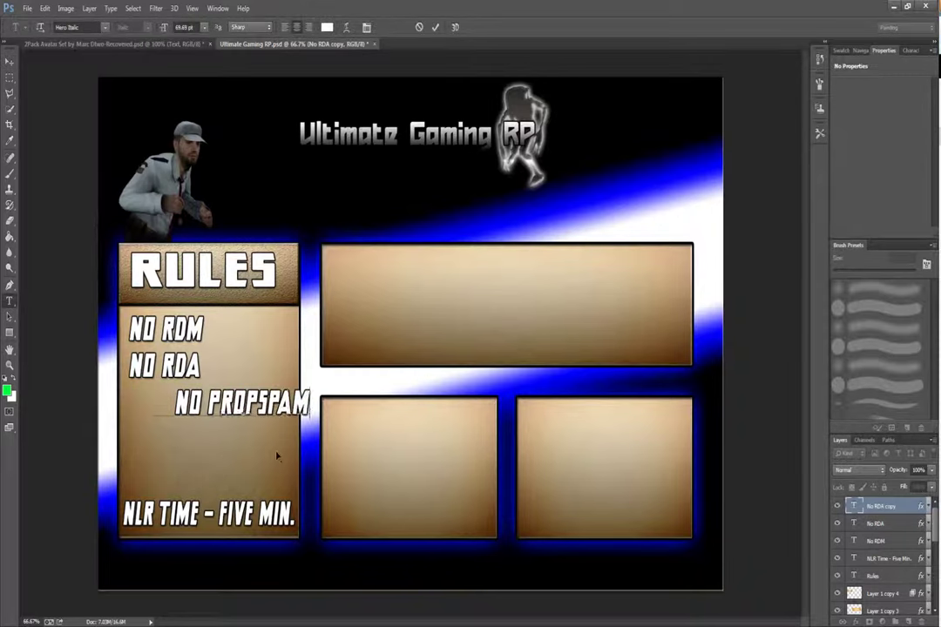
click(9, 62)
drag(196, 413, 214, 438)
Duplicate the NO PROPSPAM line beneath itself and change the copy's wording to "NO PROPBLOCK".
right_click(888, 506)
click(787, 123)
click(560, 195)
click(10, 302)
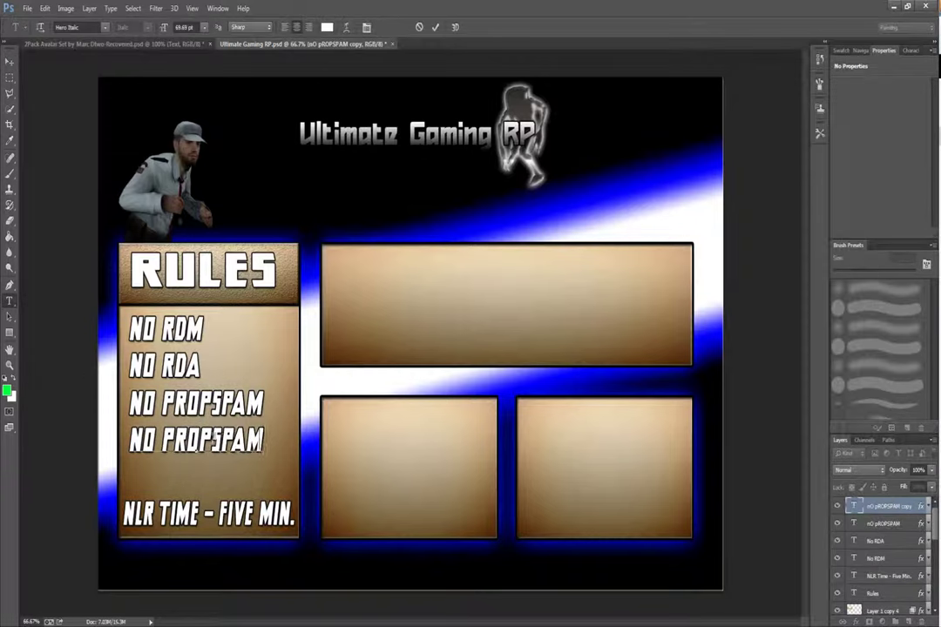
text(BLOCK)
click(11, 62)
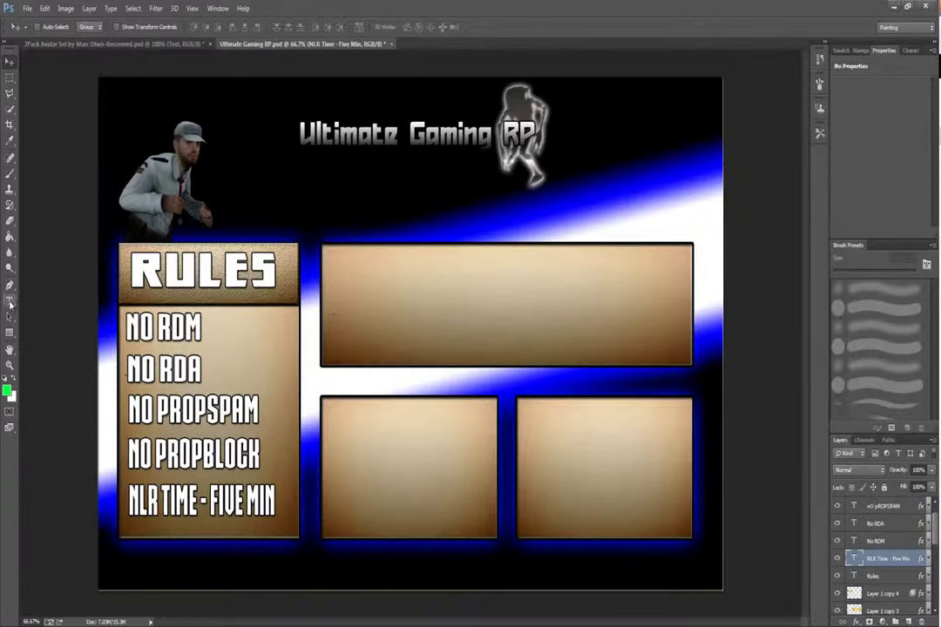
click(10, 301)
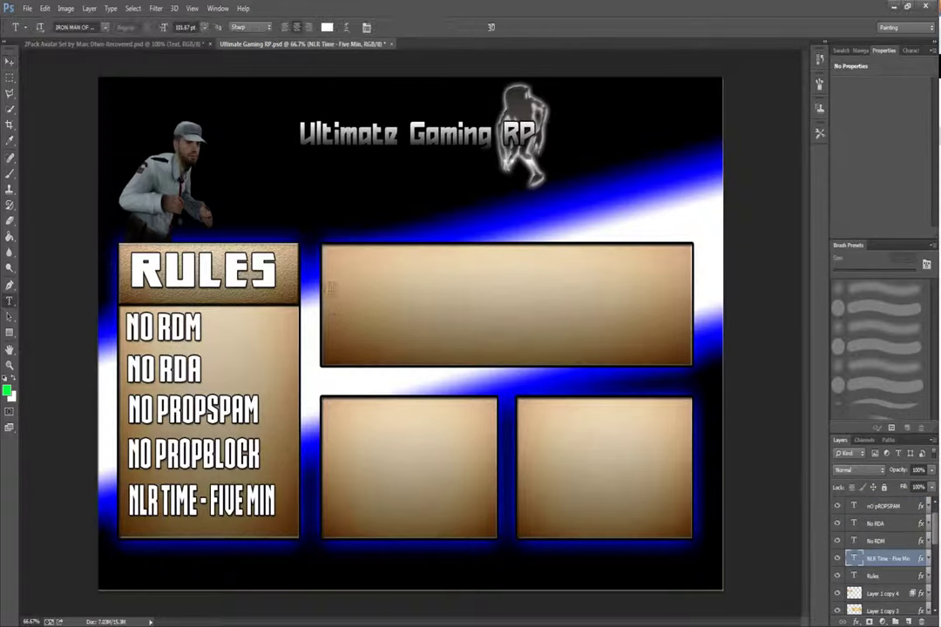
click(340, 281)
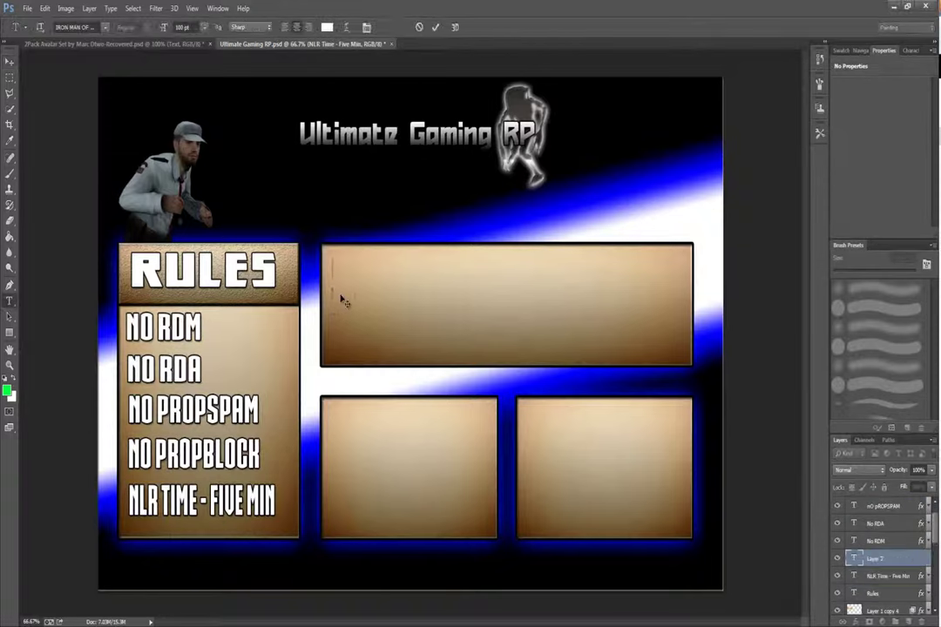
click(9, 62)
Duplicate the textured Rules header bar, move the copy to the top of the wide panel and stretch it across the panel's full width.
right_click(885, 596)
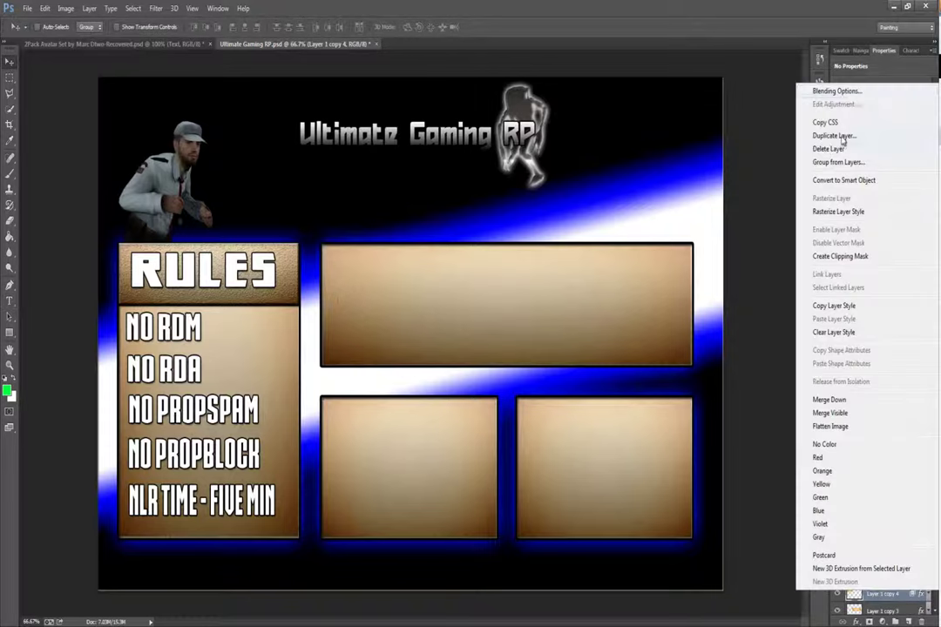
click(844, 137)
key(Return)
drag(194, 264, 386, 266)
key(ctrl+t)
drag(502, 306, 695, 293)
key(Return)
key(Return)
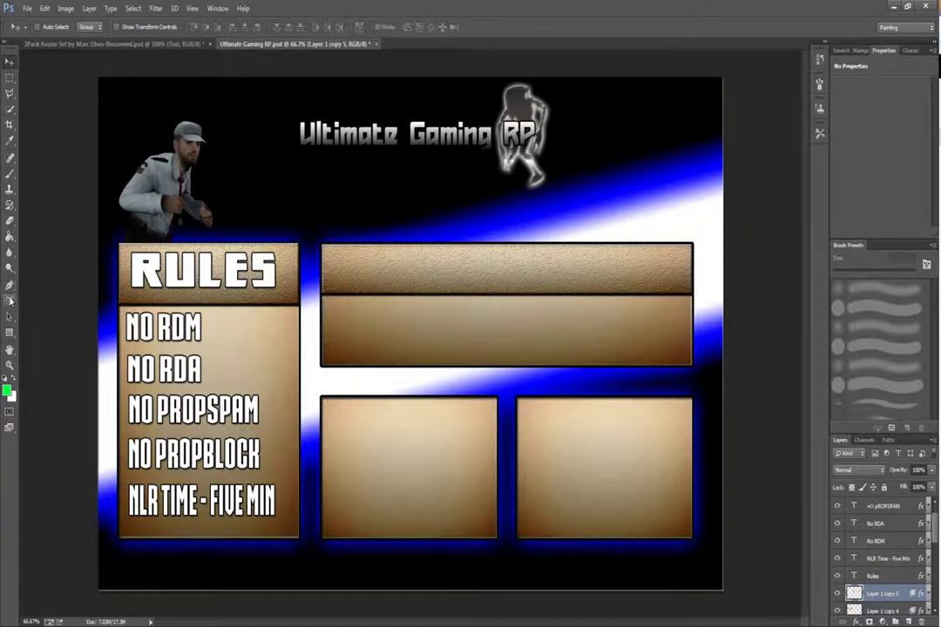
Duplicate the Rules heading text and move the copy onto the wide panel's header bar.
click(898, 575)
right_click(898, 574)
click(832, 52)
key(Return)
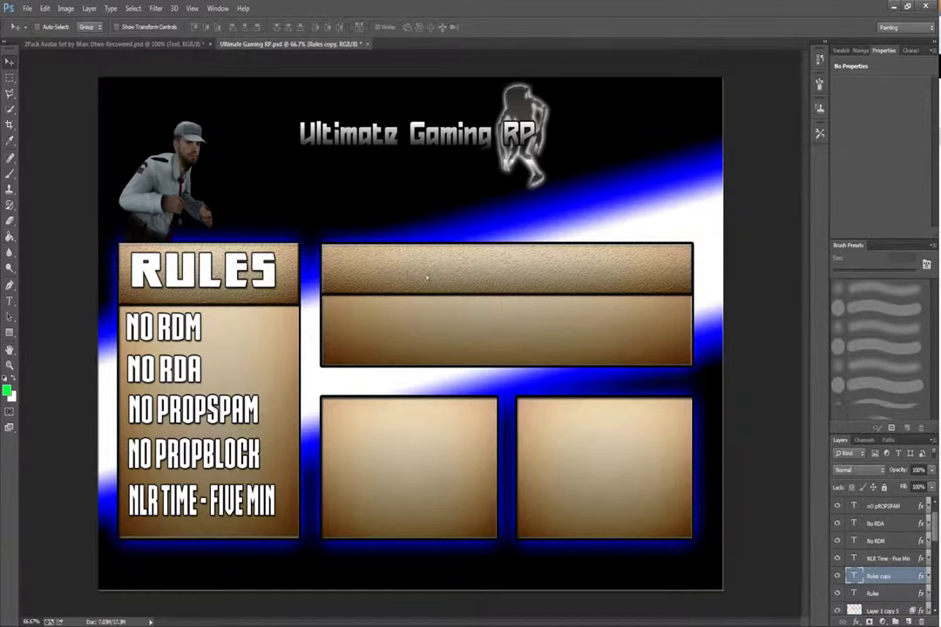
drag(185, 291, 383, 292)
Replace the copied heading's text with "Server Info" and center it on the wide panel's header bar.
key(t)
drag(466, 276, 275, 272)
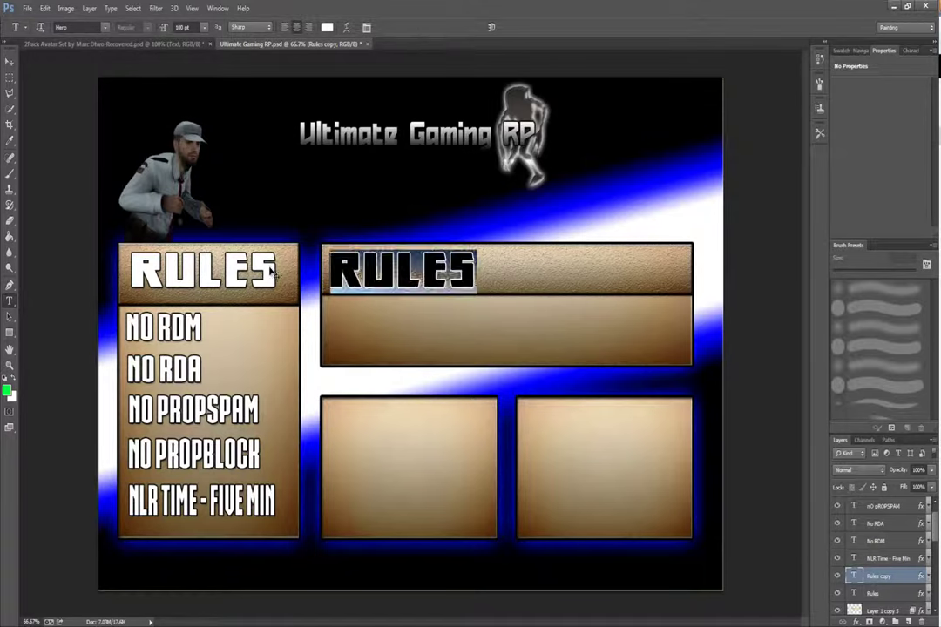
key(BackSpace)
text(Server Info)
click(9, 61)
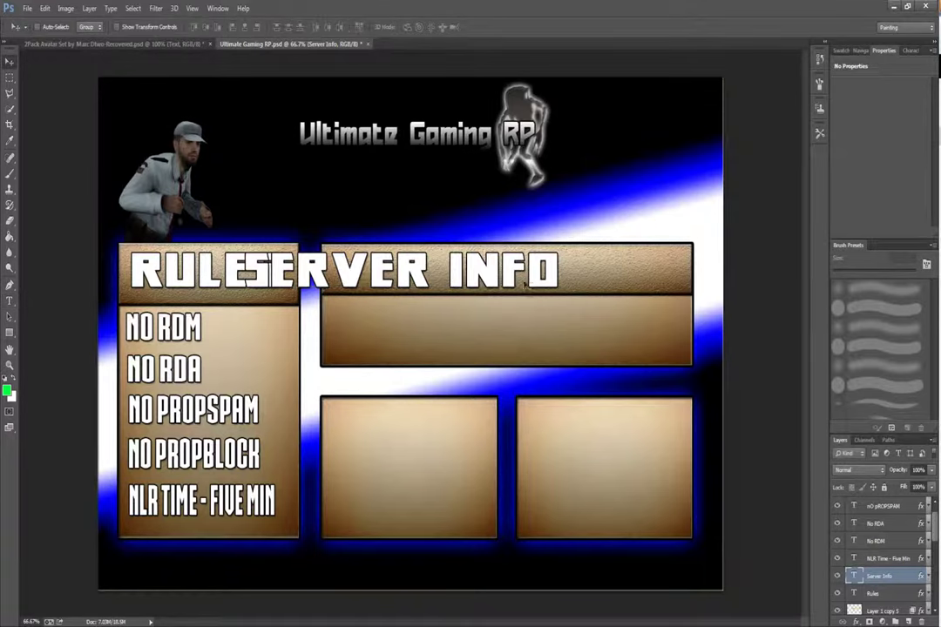
drag(453, 261, 558, 261)
Duplicate the No RDM text layer and place the copy beneath the Server Info heading.
click(9, 302)
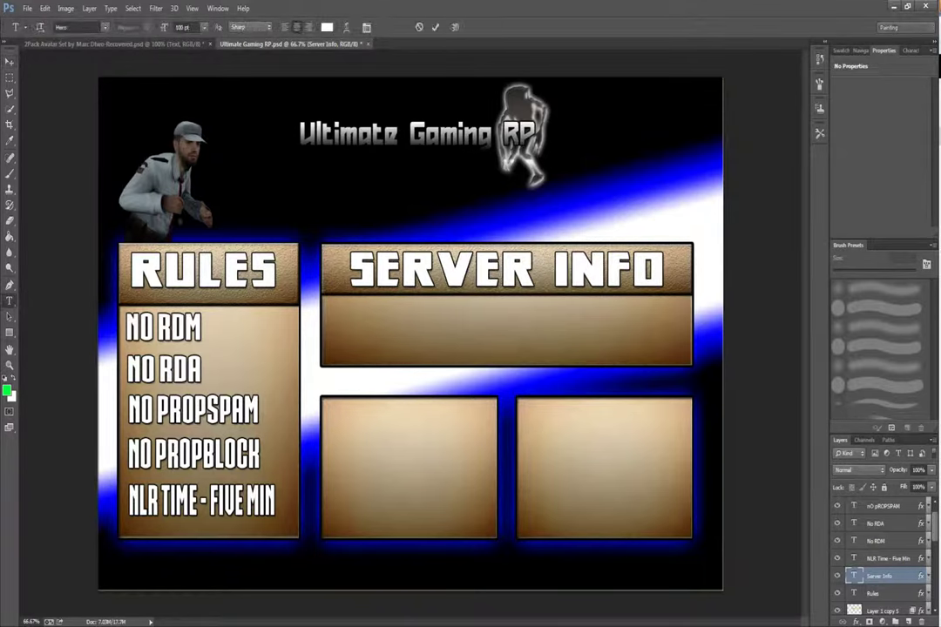
click(327, 331)
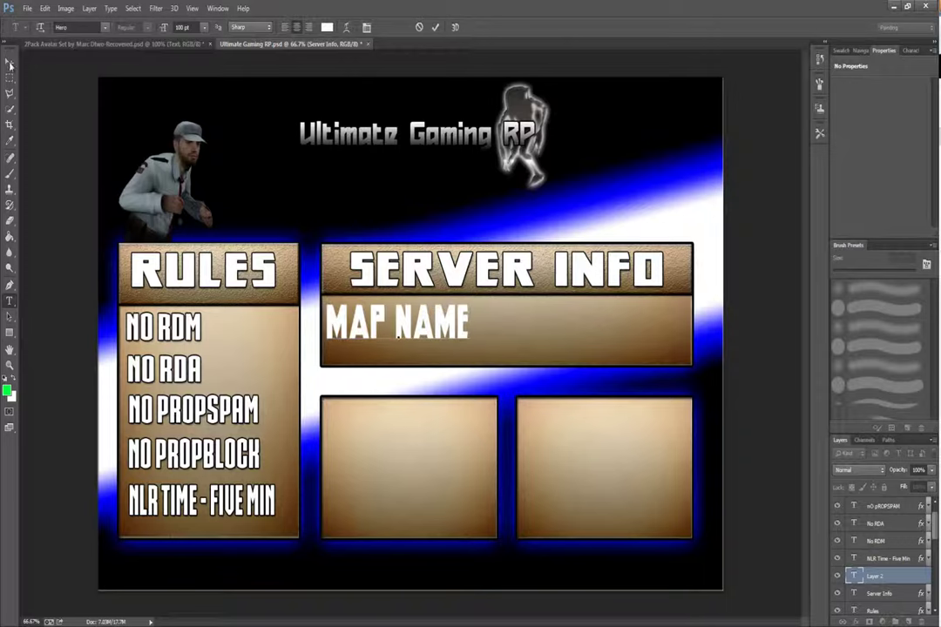
right_click(875, 541)
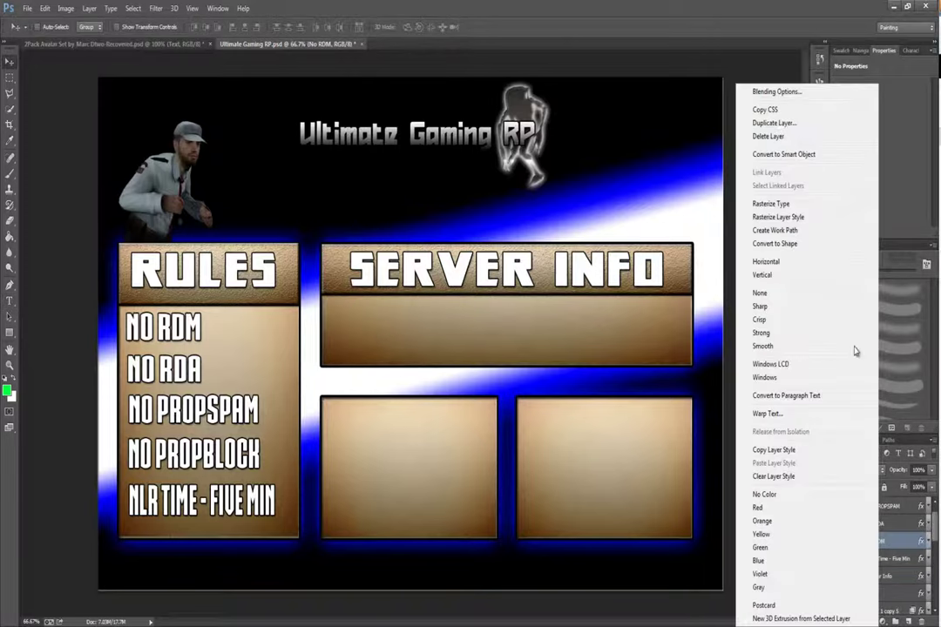
click(777, 119)
click(555, 200)
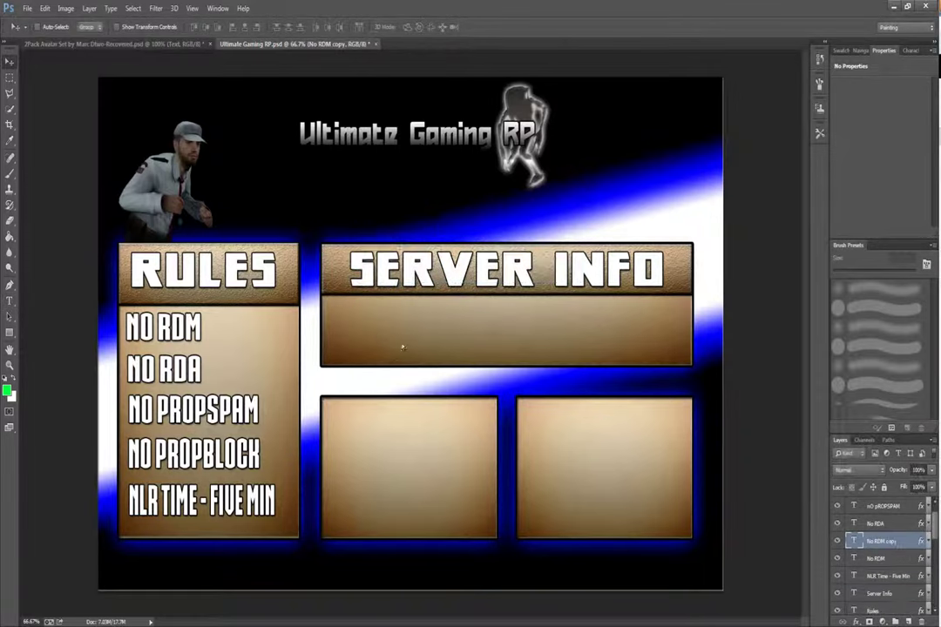
drag(405, 346, 337, 489)
Replace the copied No RDM text with "Map Name - RP_Downtown_V4C" and center it beneath the Server Info heading.
click(9, 301)
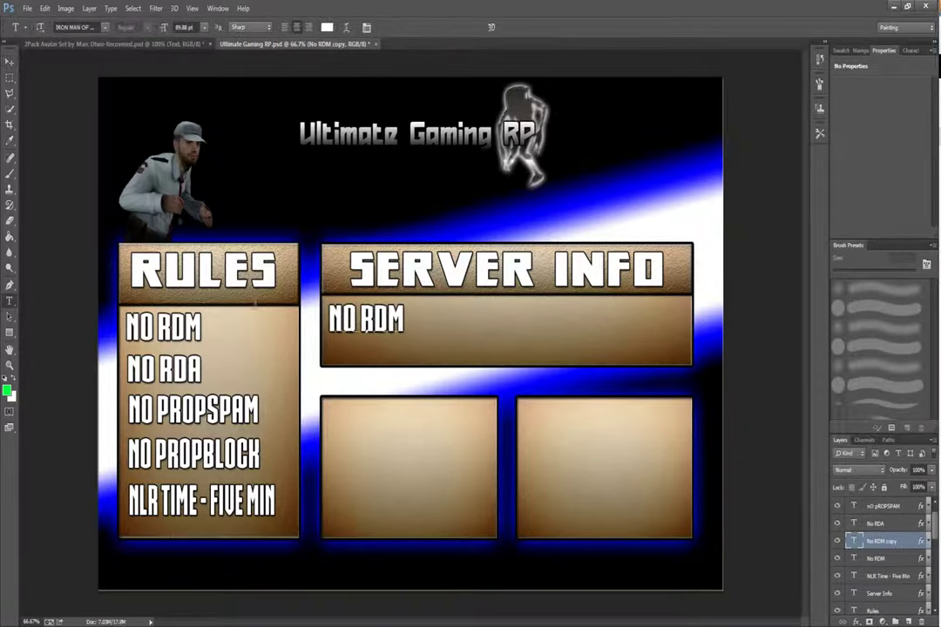
drag(398, 317, 210, 296)
text(Map Name)
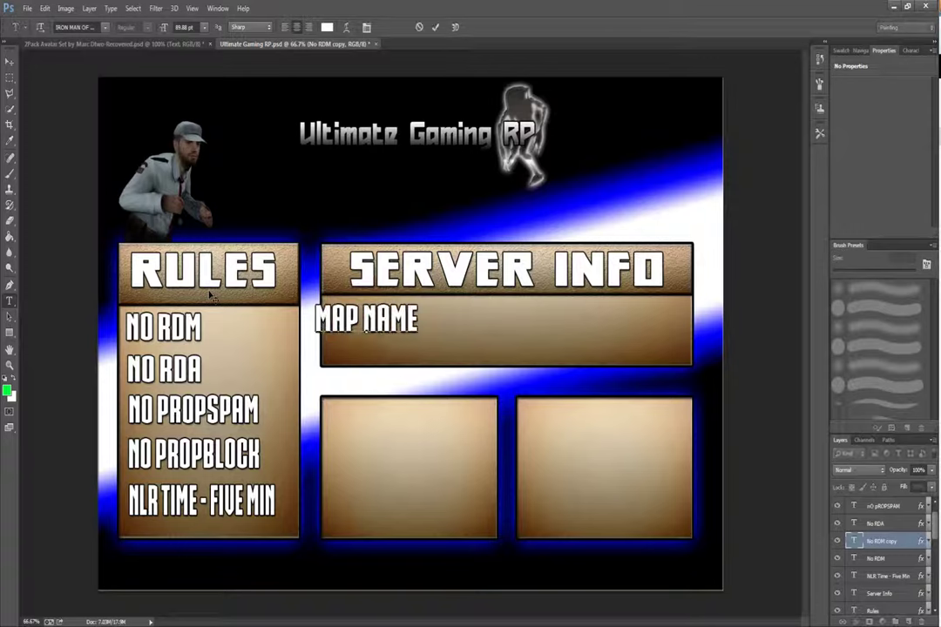
text( -)
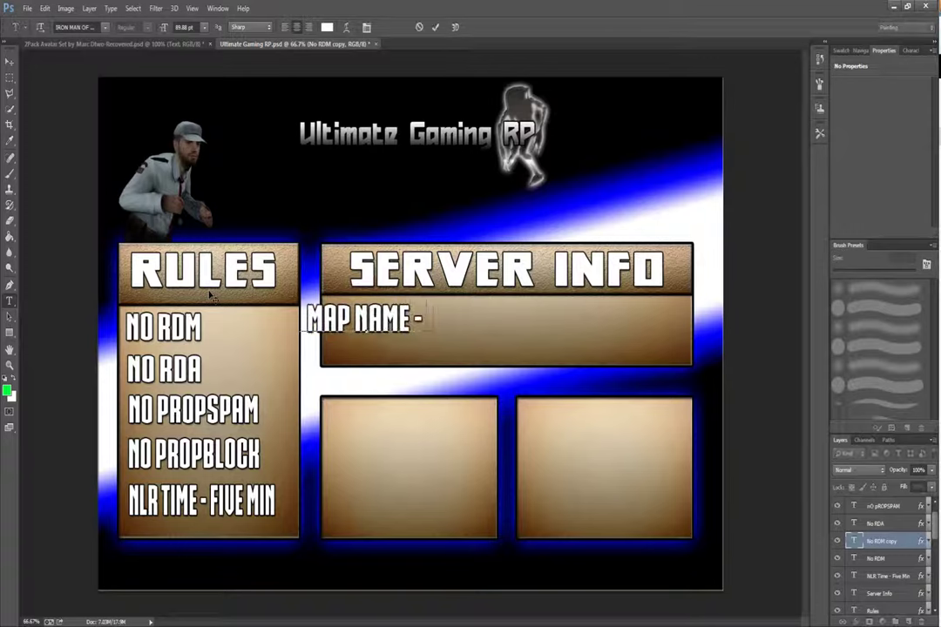
text( RP_Downtown_V4C)
drag(428, 371, 566, 373)
key(v)
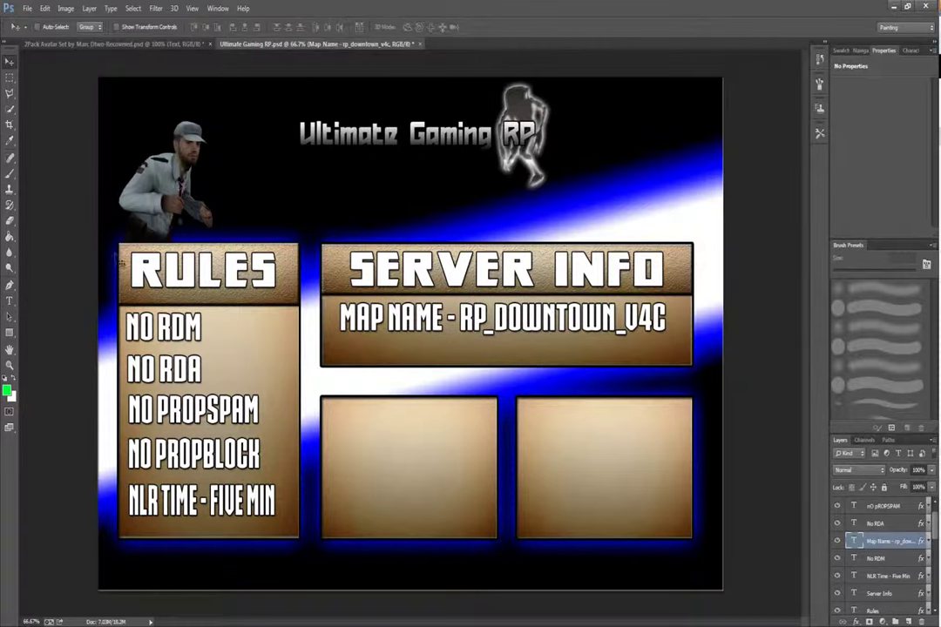
Squash the map name line vertically to about 67% of its height, keeping its full width.
key(ctrl+t)
drag(504, 343, 504, 329)
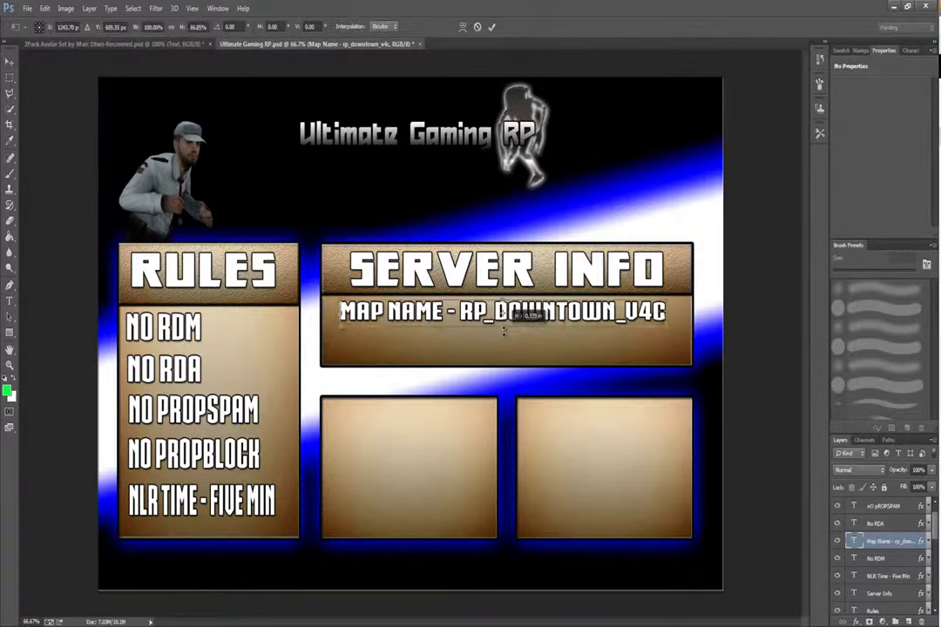
key(Return)
Duplicate the map name text layer and place the copy directly beneath it in the Server Info panel.
right_click(878, 541)
click(778, 137)
key(Return)
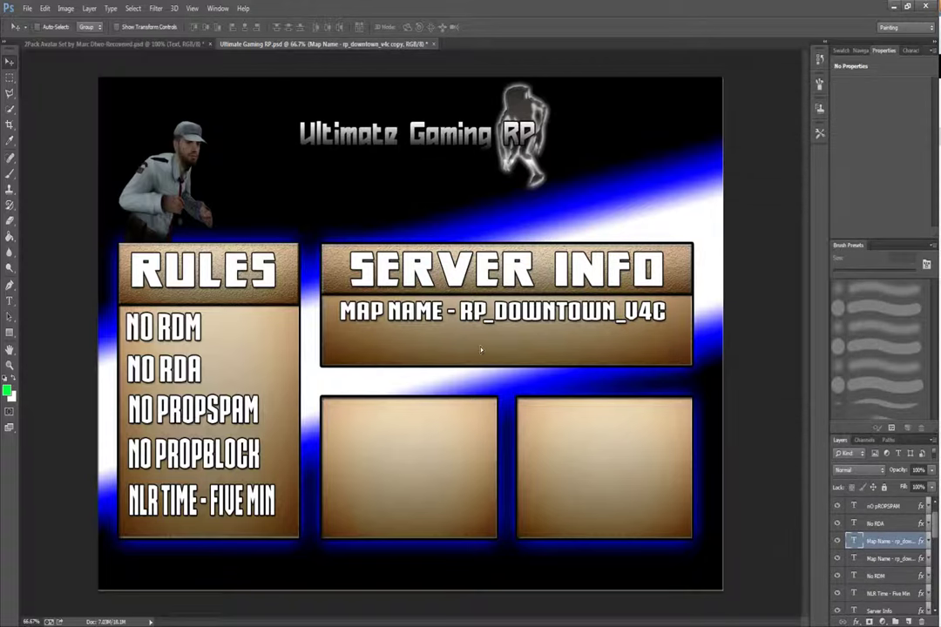
drag(488, 285, 488, 319)
Replace the duplicated map name text with "Server IP - 209.222.4.37:18100".
click(9, 303)
drag(665, 343, 201, 333)
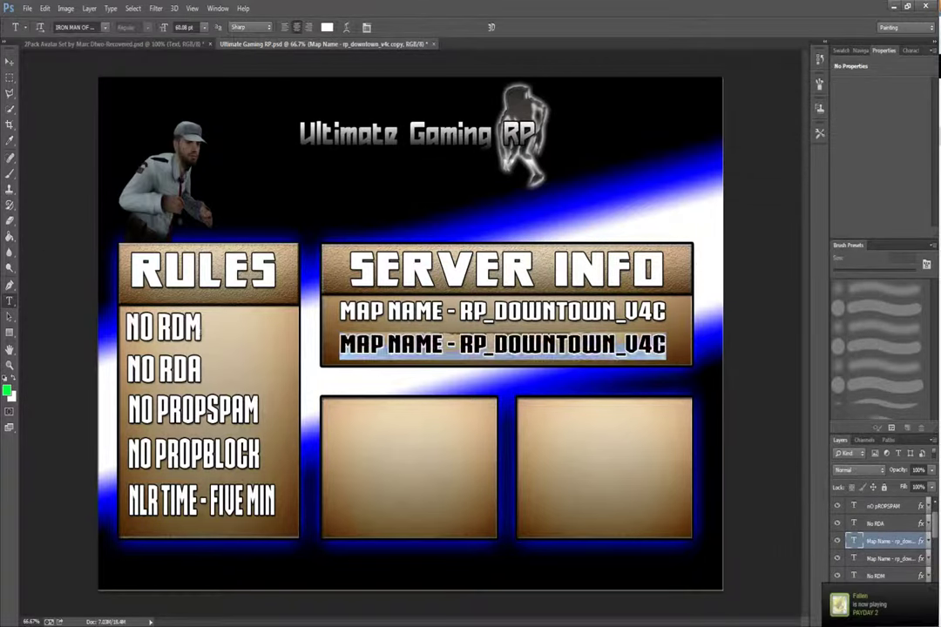
text(Server IP -)
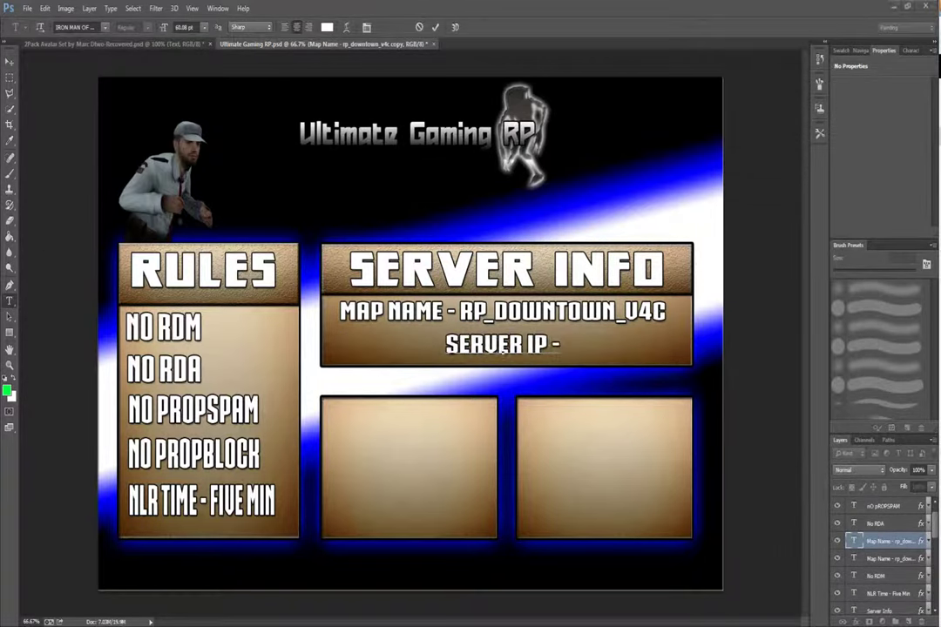
text(209.222.4.37:18100)
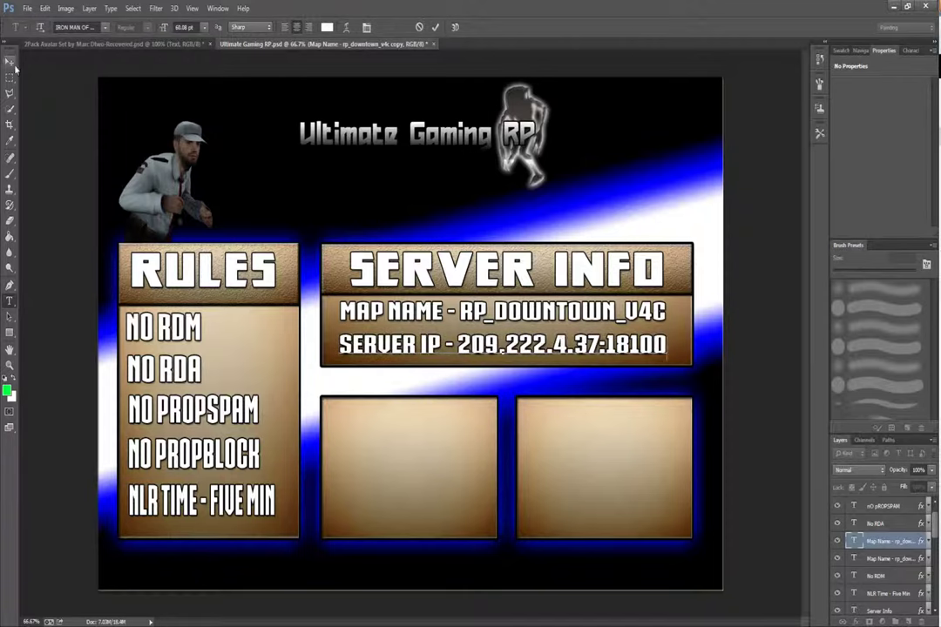
click(11, 63)
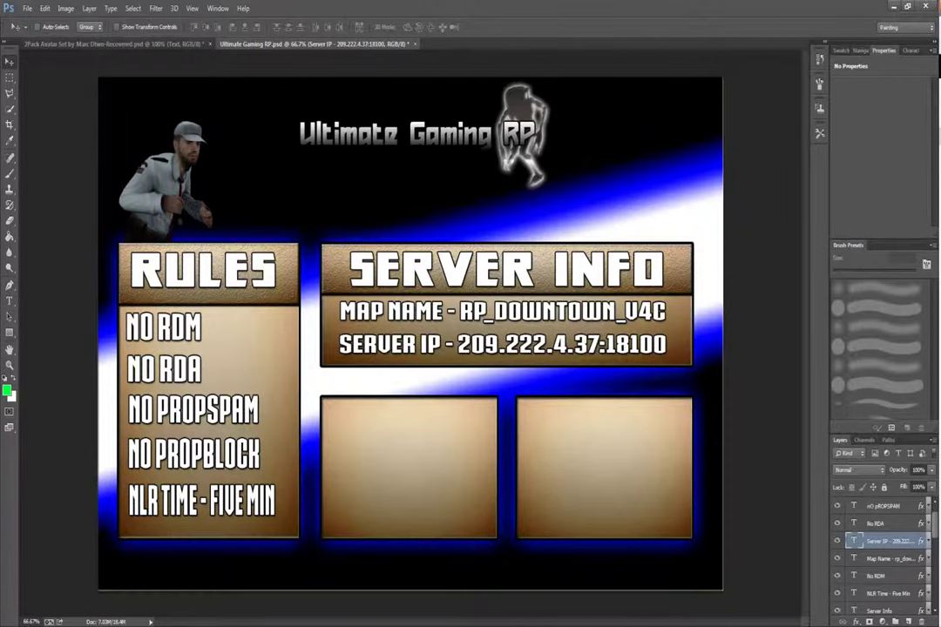
Place the Civil Protection character in the Rules panel's lower right corner and move its layer beneath the Rules text layers.
drag(424, 326, 271, 431)
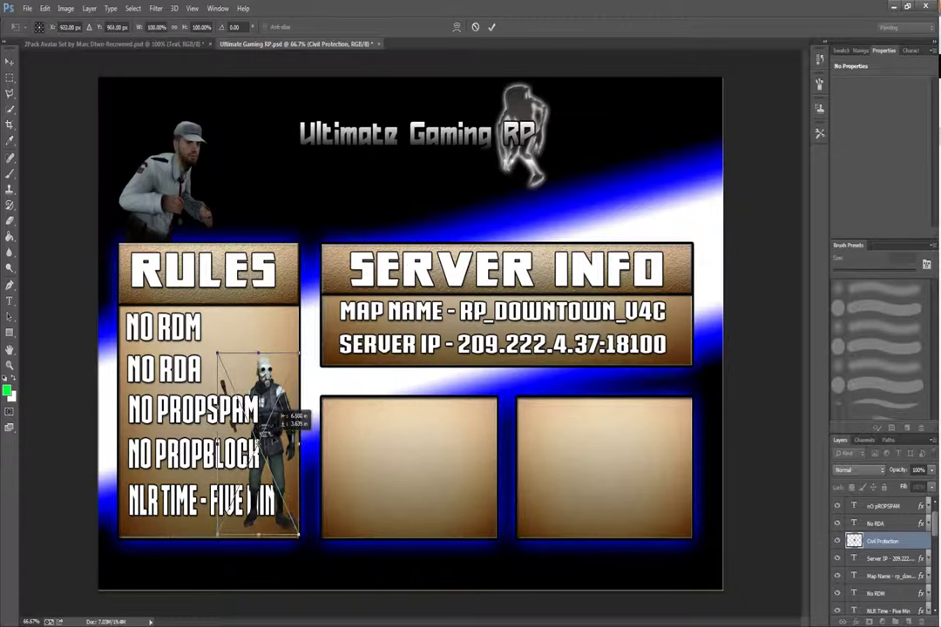
key(Return)
scroll(888, 571, down, 3)
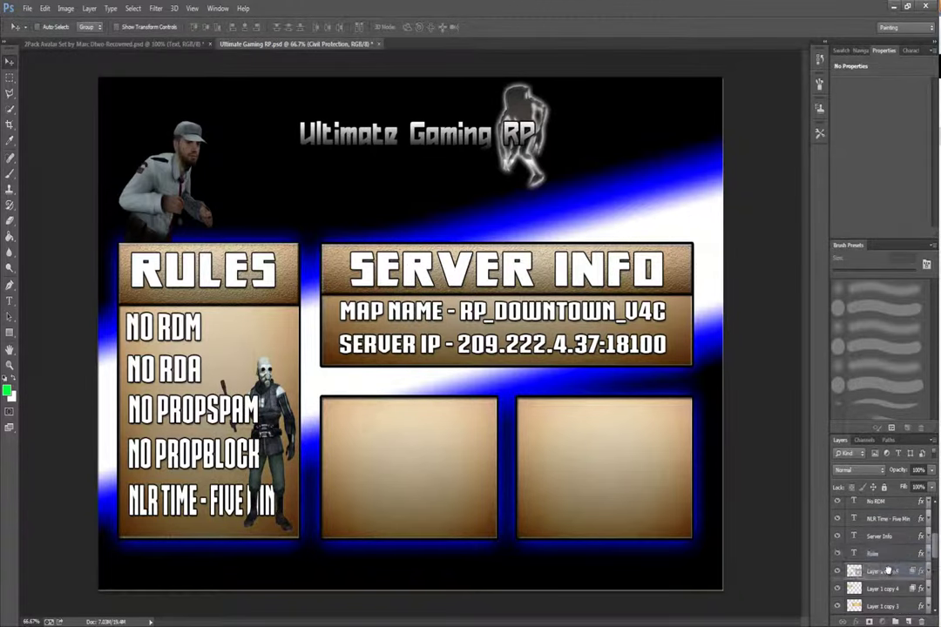
drag(888, 570, 887, 564)
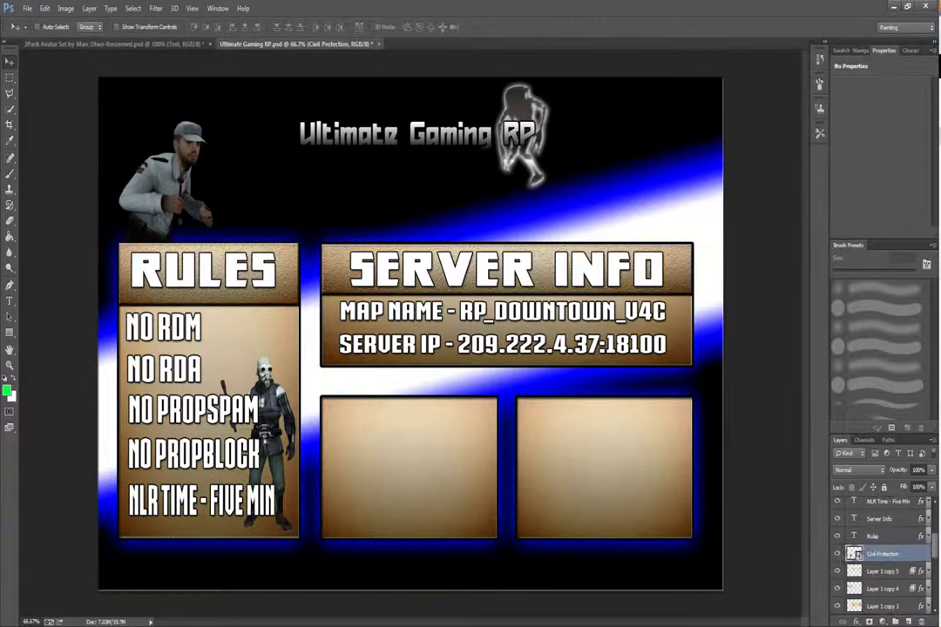
Give the Civil Protection character a black outside stroke in its layer style.
right_click(883, 556)
click(812, 65)
click(420, 309)
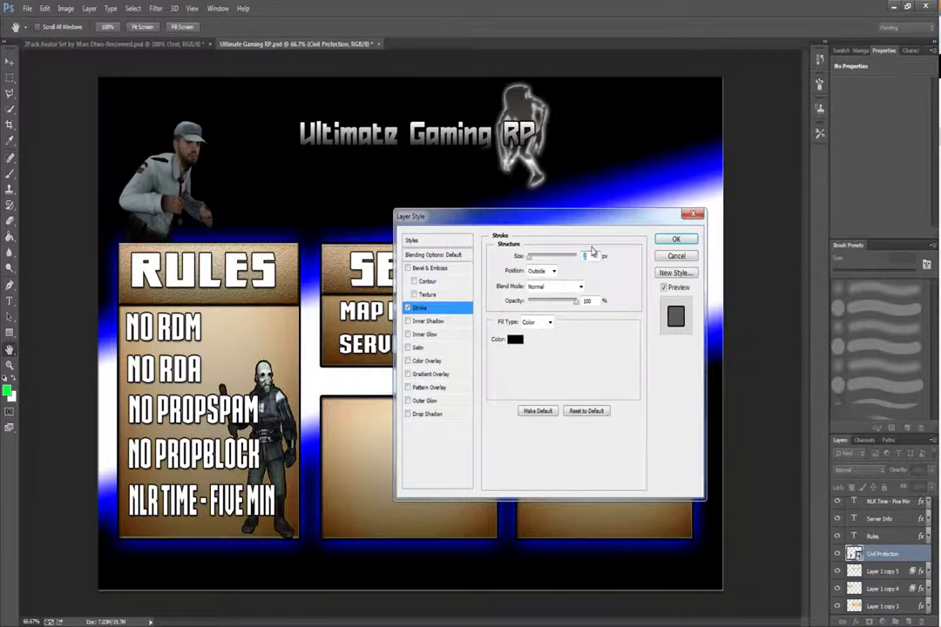
key(Return)
right_click(881, 556)
click(845, 65)
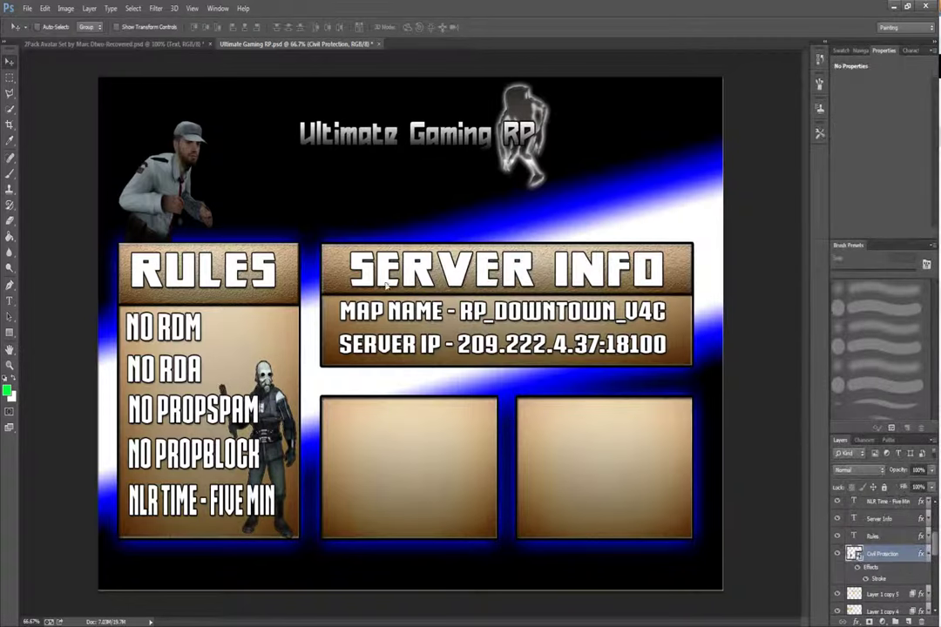
click(662, 242)
Select the NO PROPBLOCK text layer at the top of the layer stack.
drag(935, 555, 935, 530)
click(884, 506)
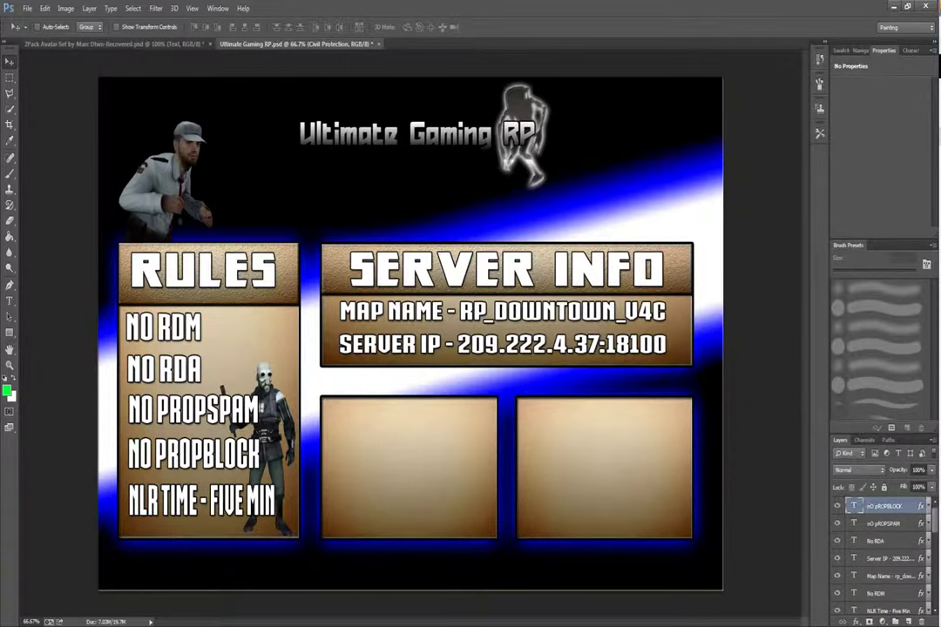
click(755, 19)
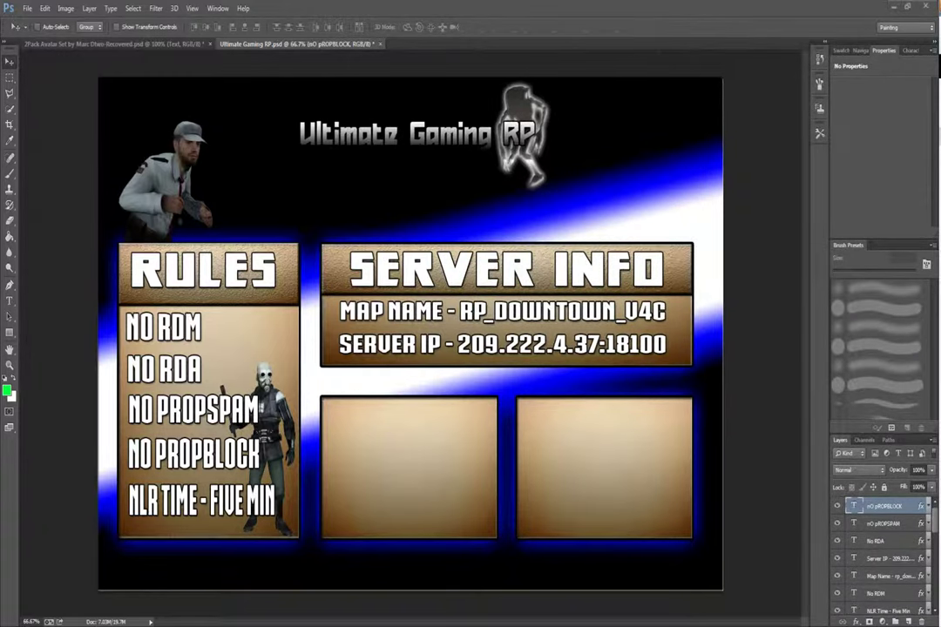
Place the Thumbs Up 1 image into the layout and remove its blue background with the Magic Eraser.
click(755, 19)
click(756, 19)
click(756, 19)
key(Return)
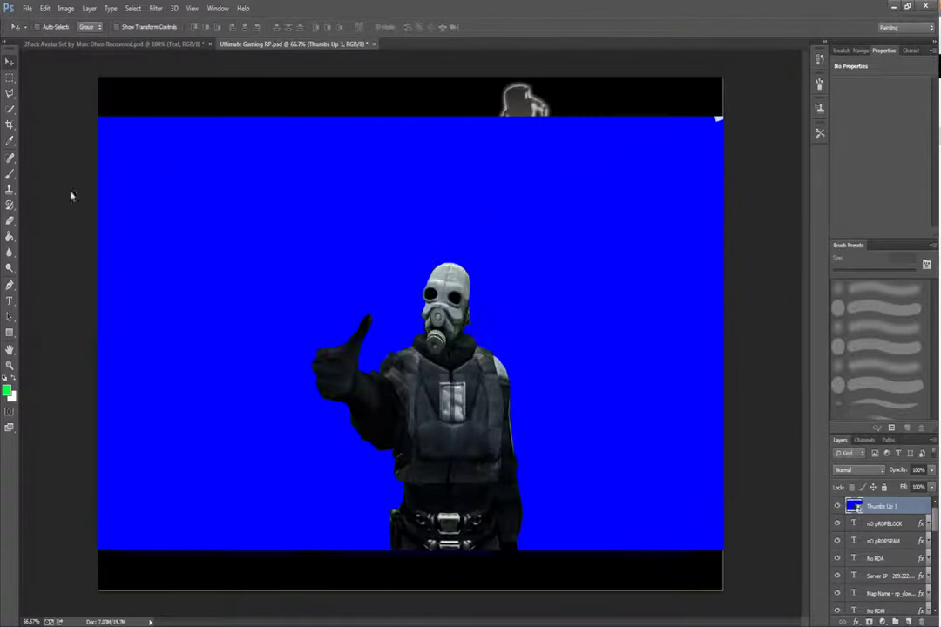
right_click(10, 225)
click(52, 245)
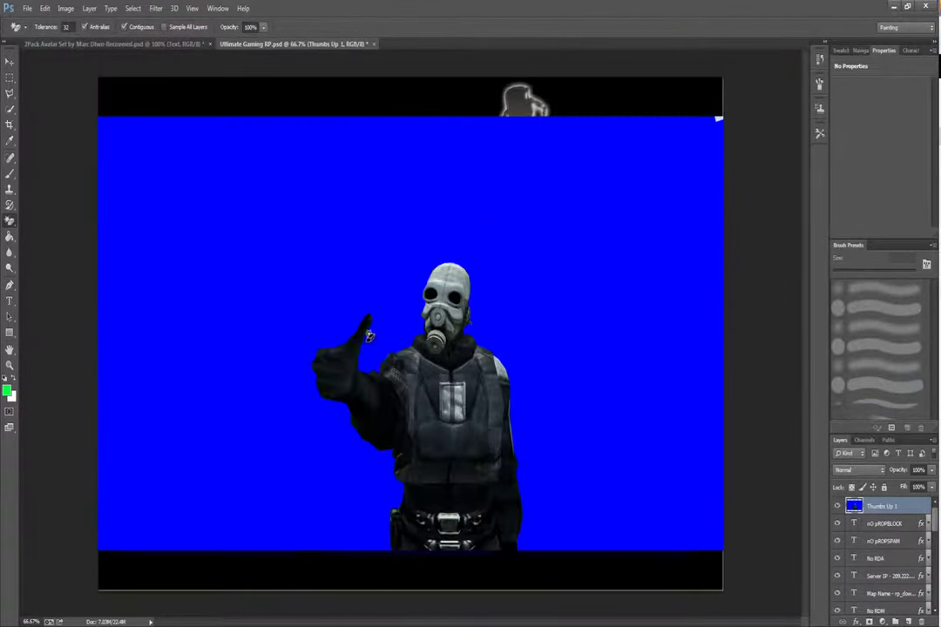
click(369, 336)
Scale the thumbs-up character to about 35% width and 44% height and place it in the middle lower panel's right corner.
key(v)
mouse_move(470, 410)
mouse_down()
mouse_move(673, 427)
mouse_move(728, 542)
mouse_move(668, 536)
mouse_up()
key(ctrl+t)
drag(511, 224, 632, 424)
drag(680, 514, 383, 398)
drag(622, 427, 615, 427)
drag(472, 315, 473, 356)
drag(615, 450, 482, 450)
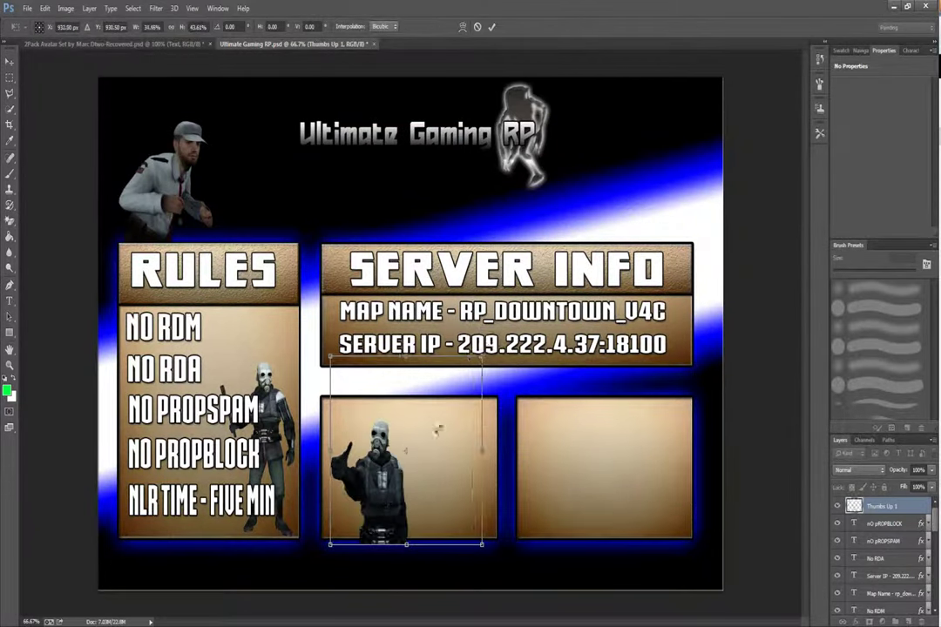
key(Return)
drag(373, 474, 460, 466)
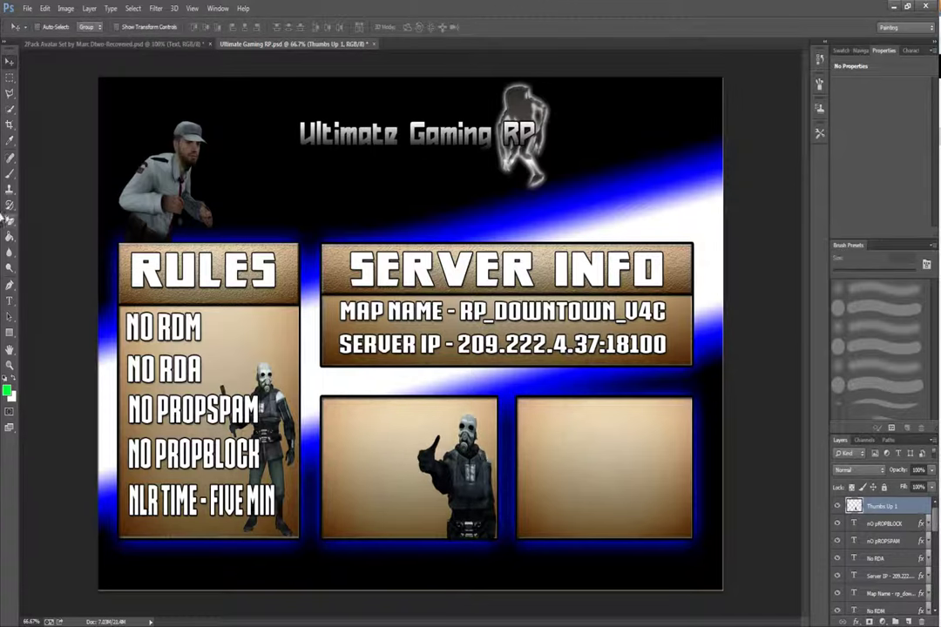
Duplicate the NO PROPBLOCK text layer and move the copy to the top of the middle lower panel.
click(9, 301)
right_click(904, 528)
click(798, 125)
key(Return)
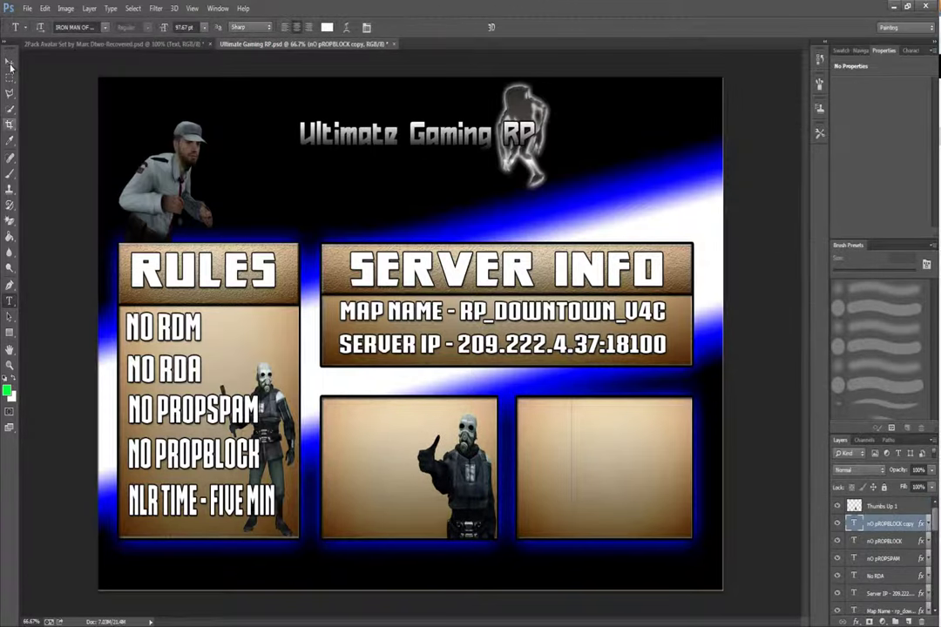
click(9, 62)
drag(238, 413, 437, 378)
Replace the copied NO PROPBLOCK text with "Owner - " followed by the owner's nickname.
click(9, 301)
drag(463, 428, 207, 389)
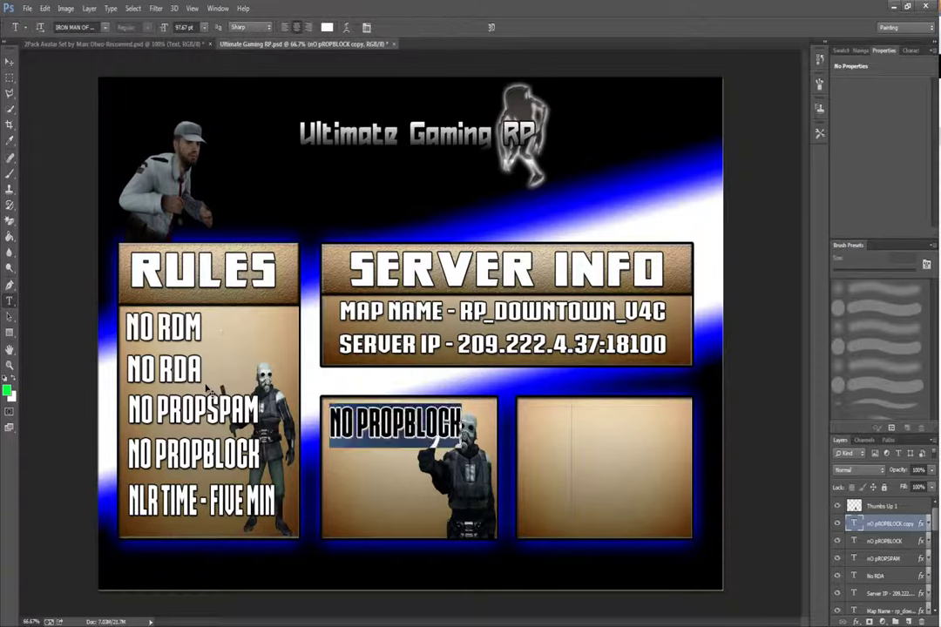
key(BackSpace)
key(ctrl+a)
text(OWNER)
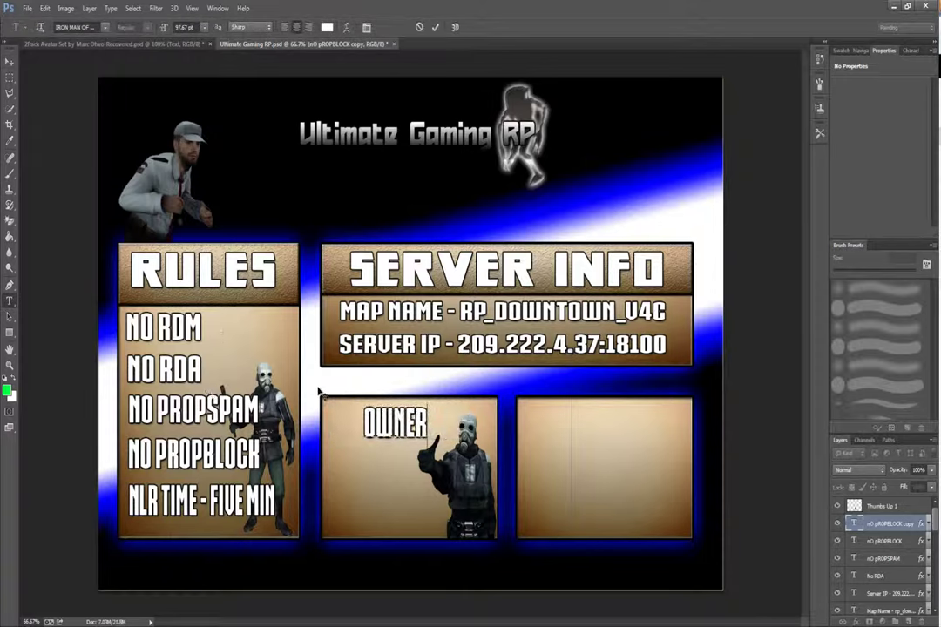
text(:)
key(BackSpace)
text(- Bread)
key(ctrl+Return)
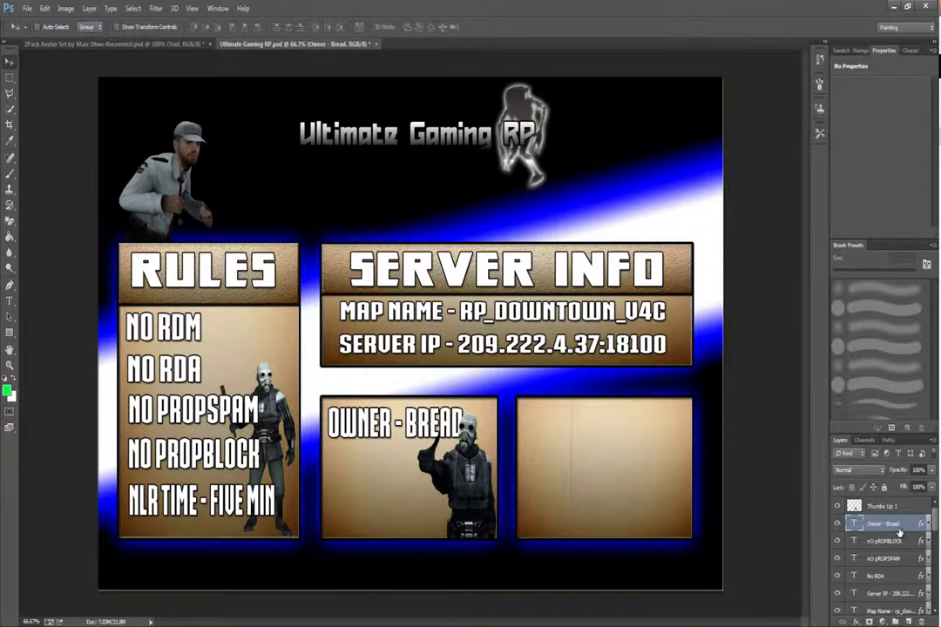
Duplicate the Owner text layer twice and place the latest copy beneath the original line.
right_click(899, 533)
click(832, 122)
key(Return)
mouse_move(404, 433)
mouse_down()
mouse_move(406, 468)
mouse_move(414, 435)
mouse_up()
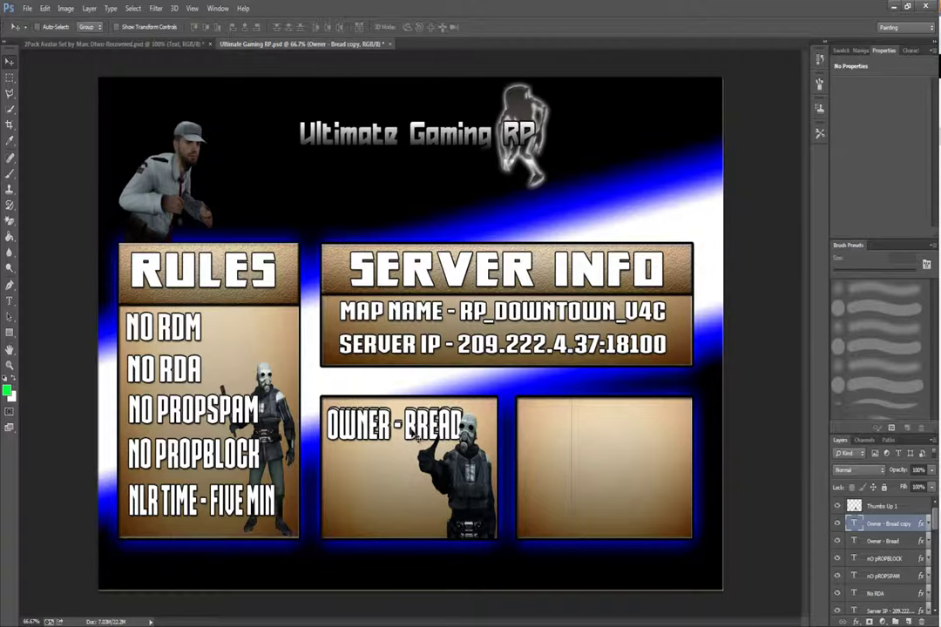
right_click(839, 538)
click(811, 121)
key(Return)
drag(333, 405, 334, 464)
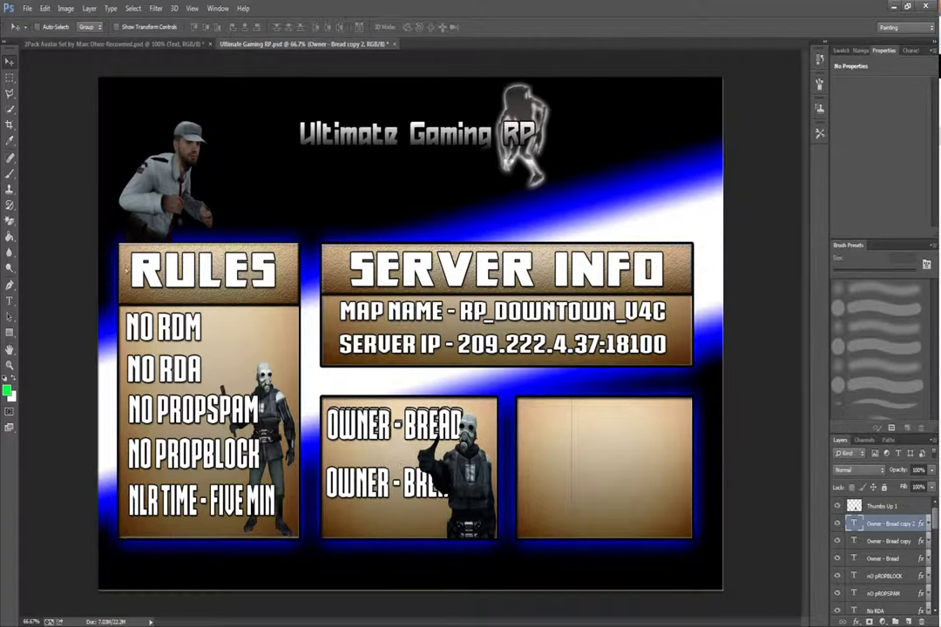
Replace the lower Owner copy's text with "Co Owners -" and move it up close beneath the Owner line.
click(8, 301)
drag(462, 492, 224, 467)
key(BackSpace)
text(CO)
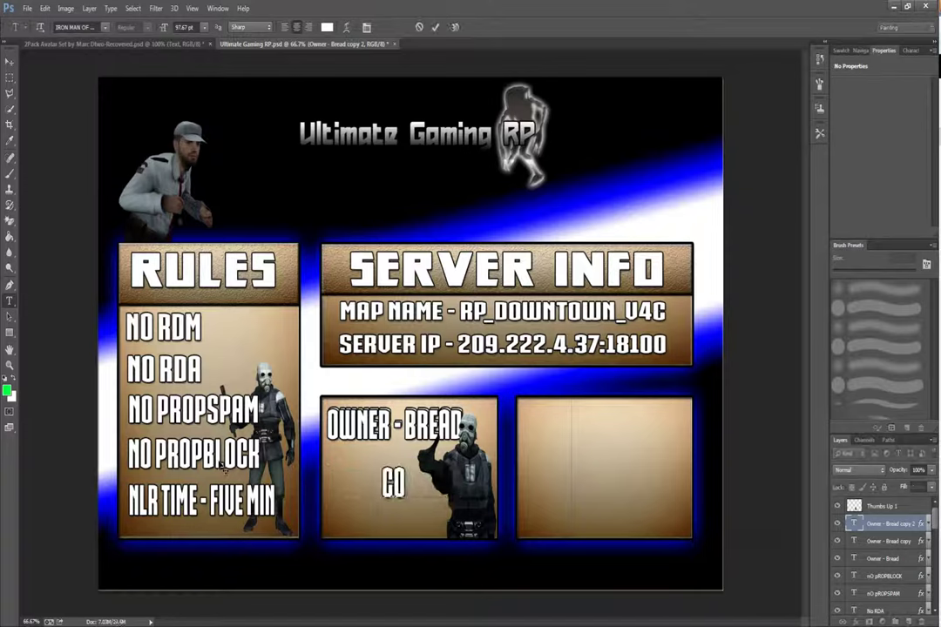
text( OWNERS -)
drag(380, 518, 364, 481)
click(9, 62)
Move the thumbs-up character into the right corner of the empty lower panel and widen it slightly.
click(894, 507)
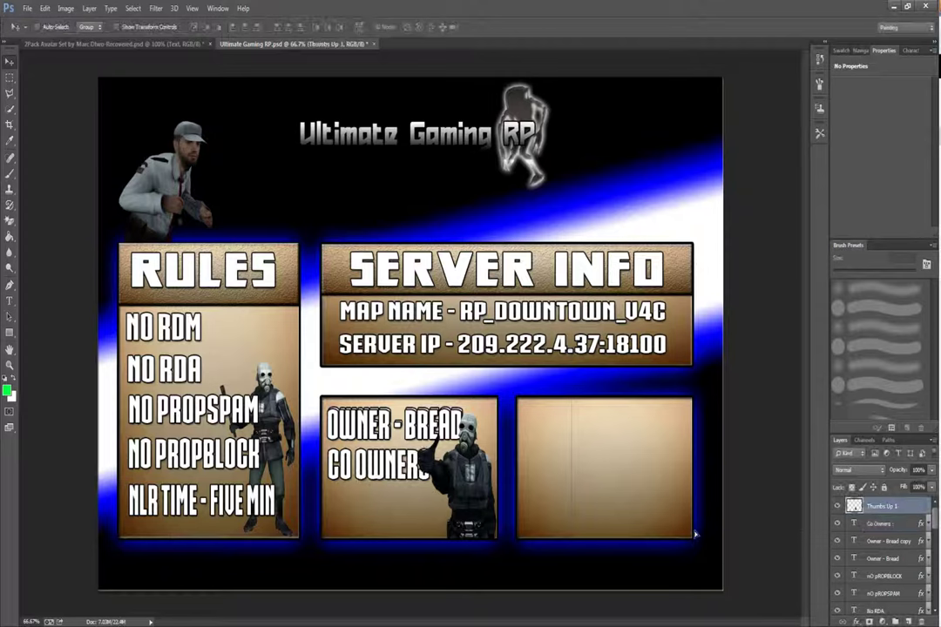
drag(482, 480, 682, 493)
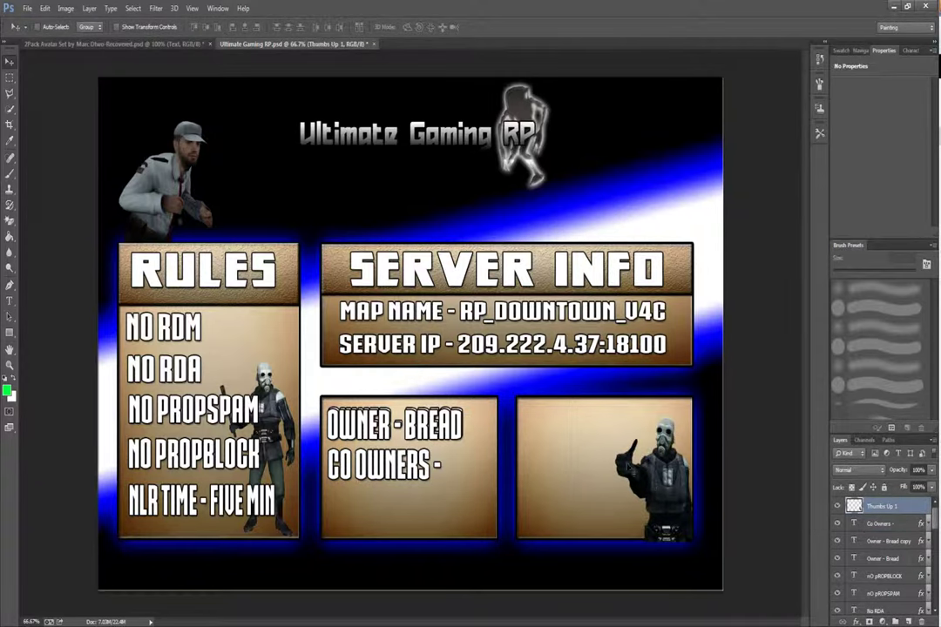
key(ctrl+t)
drag(615, 447, 594, 448)
key(Return)
drag(664, 523, 671, 523)
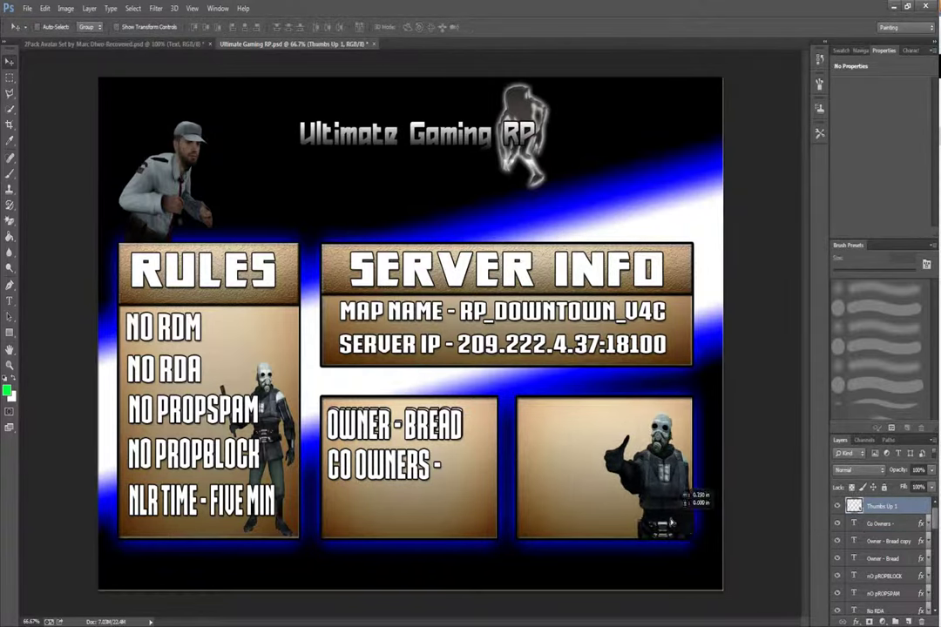
Delete the extra Owner text copy, and duplicate the Co Owners line with the copy placed beneath it.
click(887, 544)
key(Delete)
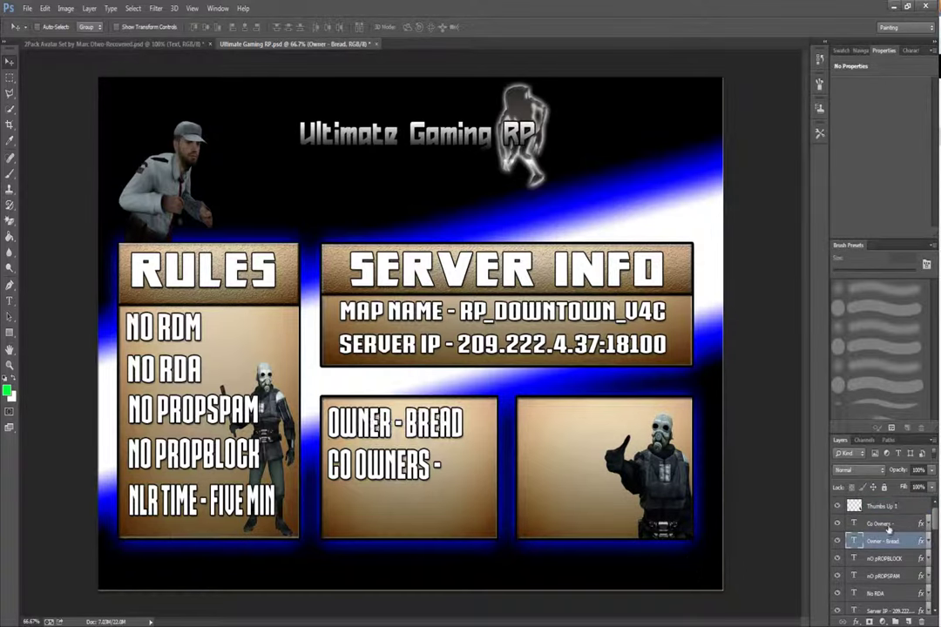
right_click(888, 527)
click(777, 111)
key(Return)
drag(388, 472, 398, 514)
key(t)
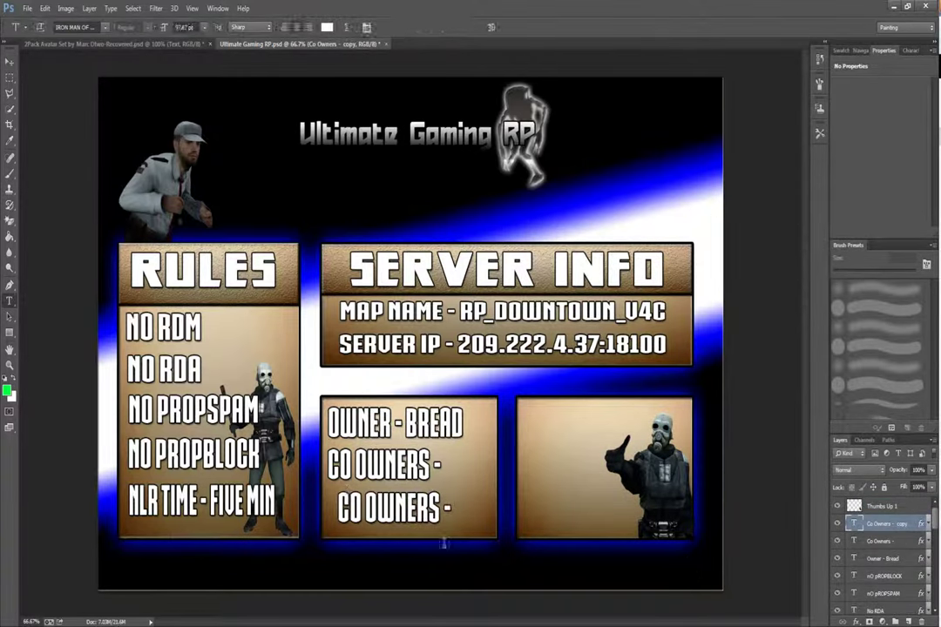
click(443, 543)
click(877, 526)
key(Delete)
Replace the copied Co Owners text with the first two co-owner nicknames, separated by a comma.
click(418, 512)
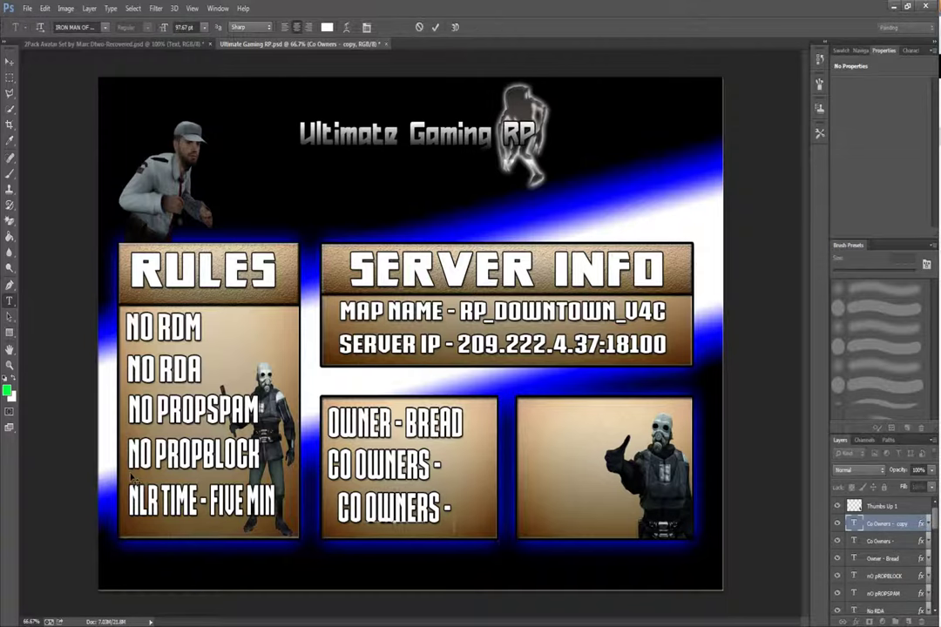
key(ctrl+a)
text(OBAMABASEDGOD WHO!)
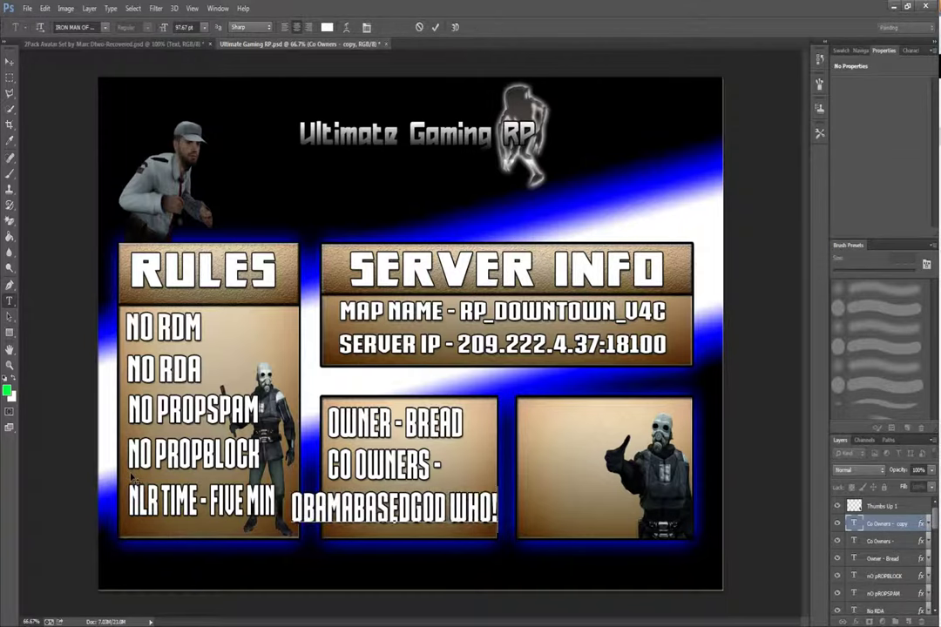
key(BackSpace)
key(BackSpace)
key(BackSpace)
key(BackSpace)
key(BackSpace)
text(,)
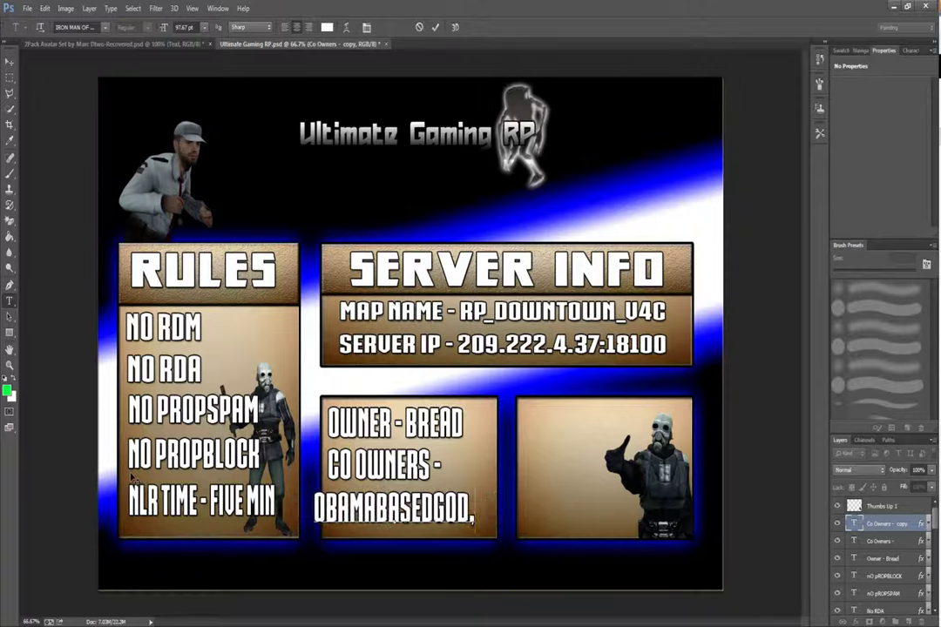
text( Who?)
Shrink the nickname line to about 57% width and 74% height and align it beneath the Co Owners line.
click(10, 62)
key(ctrl+t)
drag(503, 491, 410, 501)
drag(385, 518, 431, 502)
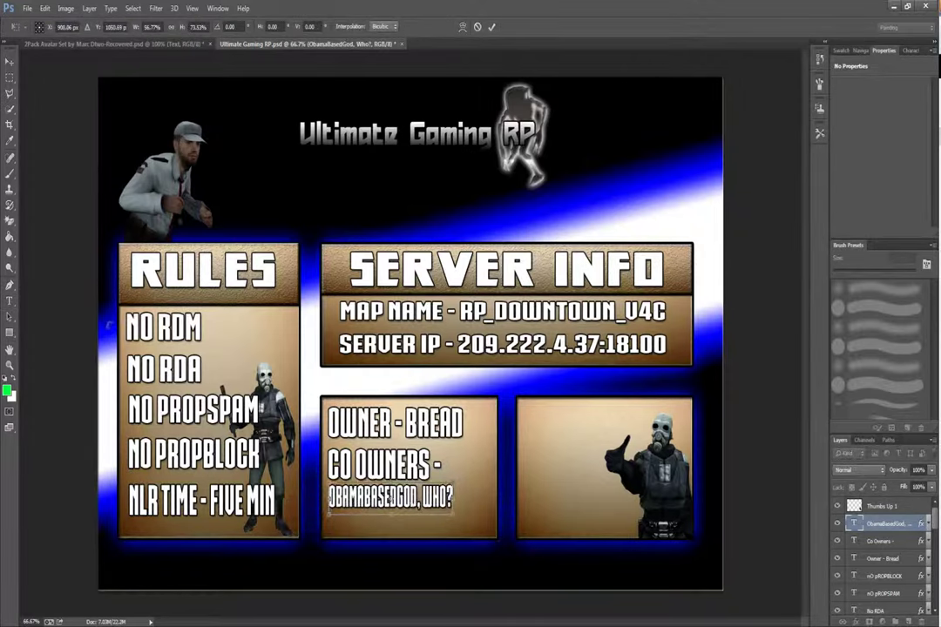
key(t)
key(Return)
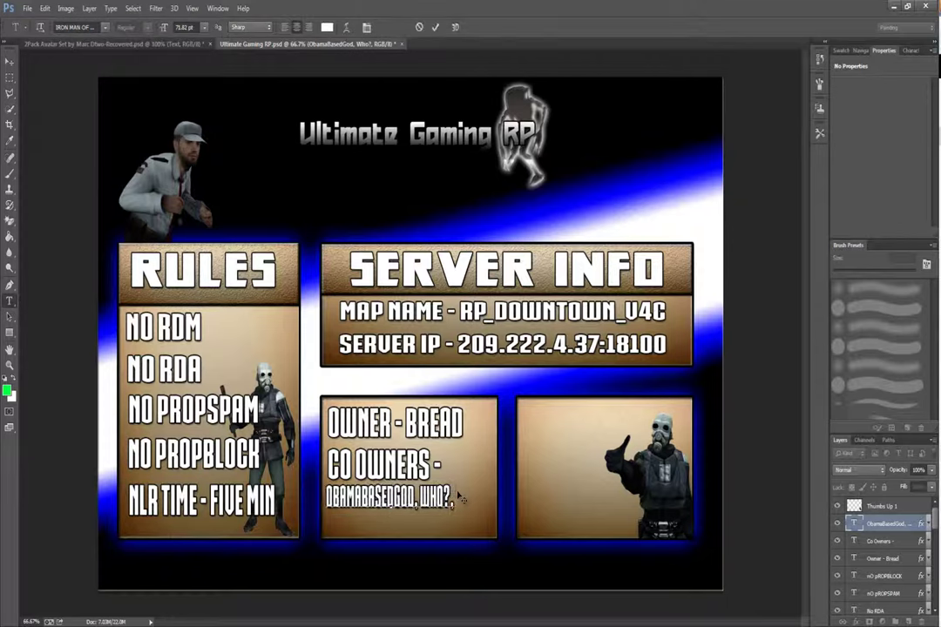
Append a third co-owner nickname and narrow the line to about 90% width so it fits inside the panel.
text(SpangBab)
click(10, 62)
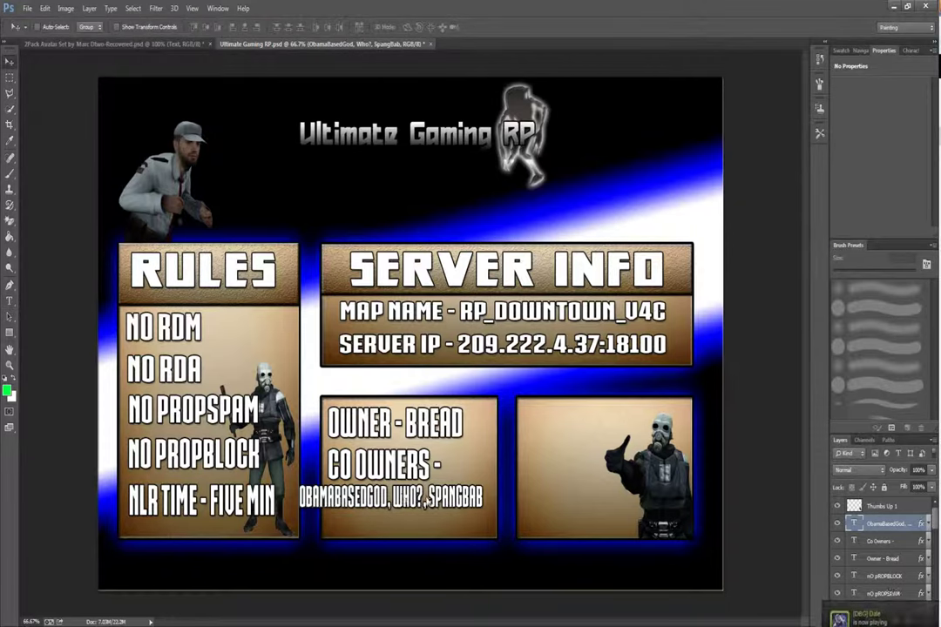
drag(412, 495, 443, 497)
key(ctrl+t)
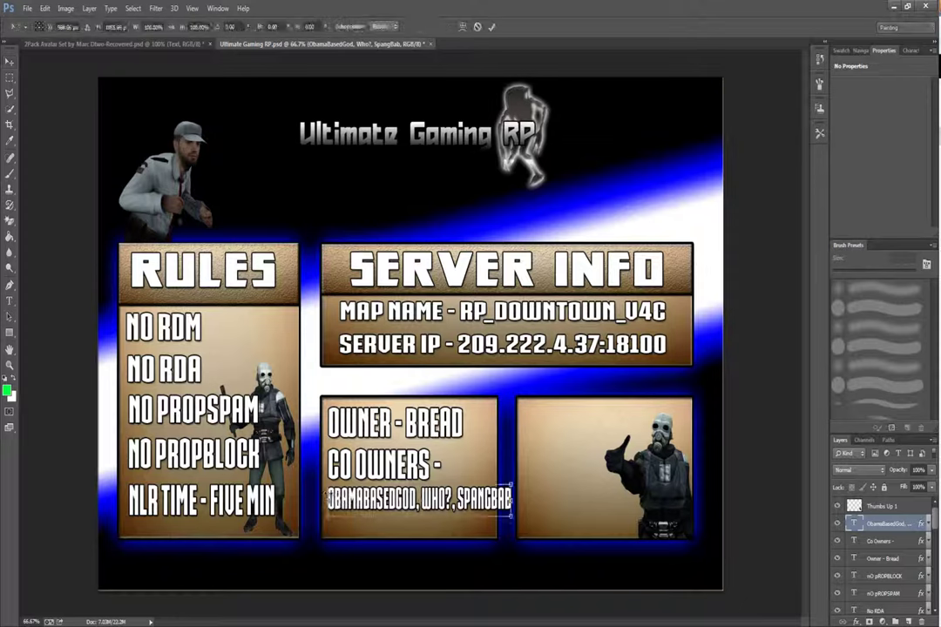
drag(506, 500, 492, 501)
drag(328, 501, 322, 501)
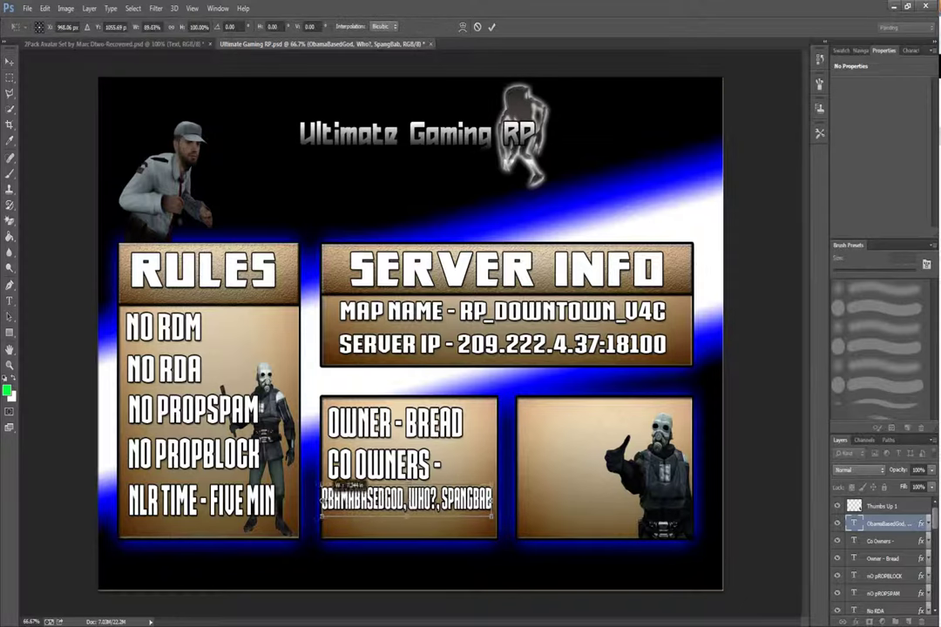
key(Return)
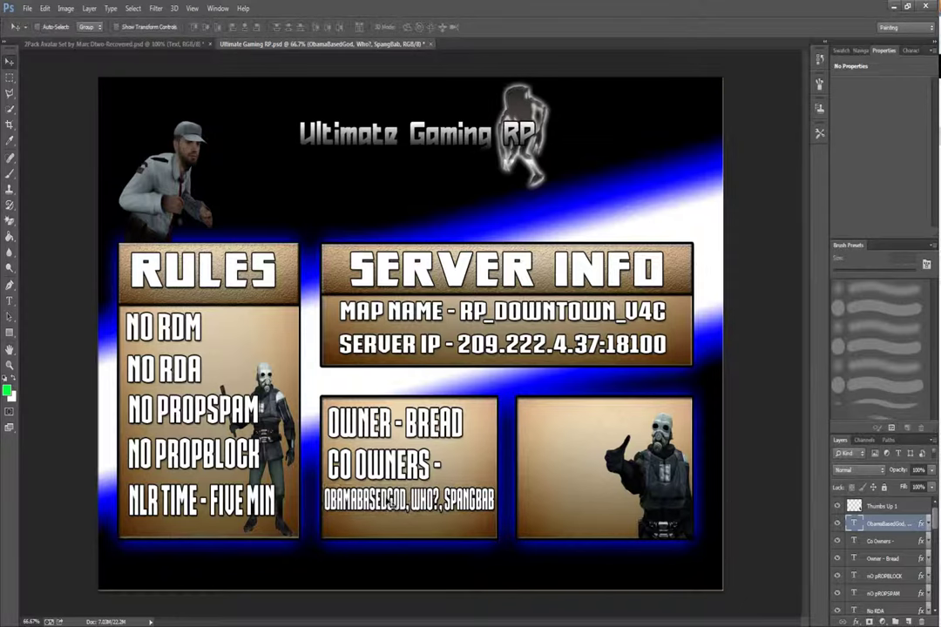
Duplicate the three-nickname text layer and place the copy directly beneath it in the panel.
drag(391, 502, 389, 523)
right_click(882, 524)
click(810, 108)
key(Return)
Replace the bottom line's text with two more comma-separated nicknames and nudge it down slightly.
click(9, 302)
drag(494, 522, 247, 516)
key(BackSpace)
text(MORTALTWIN)
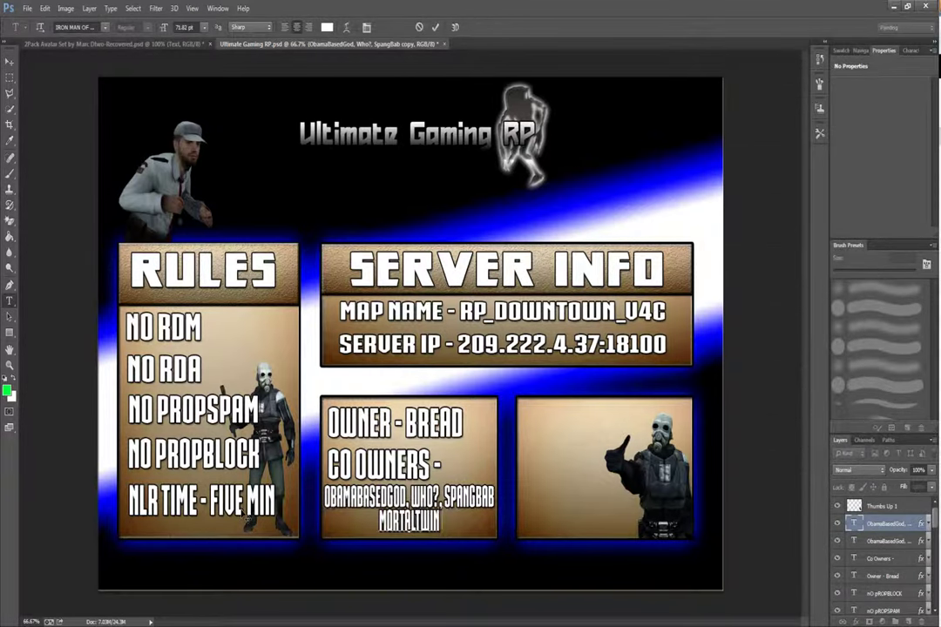
text(KIES, FadeXFrost)
click(10, 62)
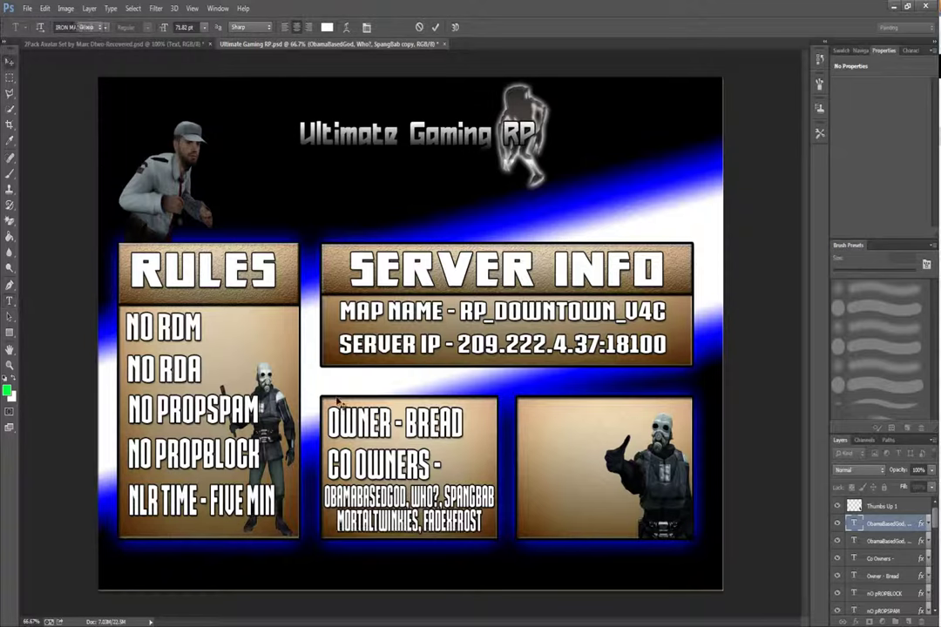
drag(386, 527, 386, 532)
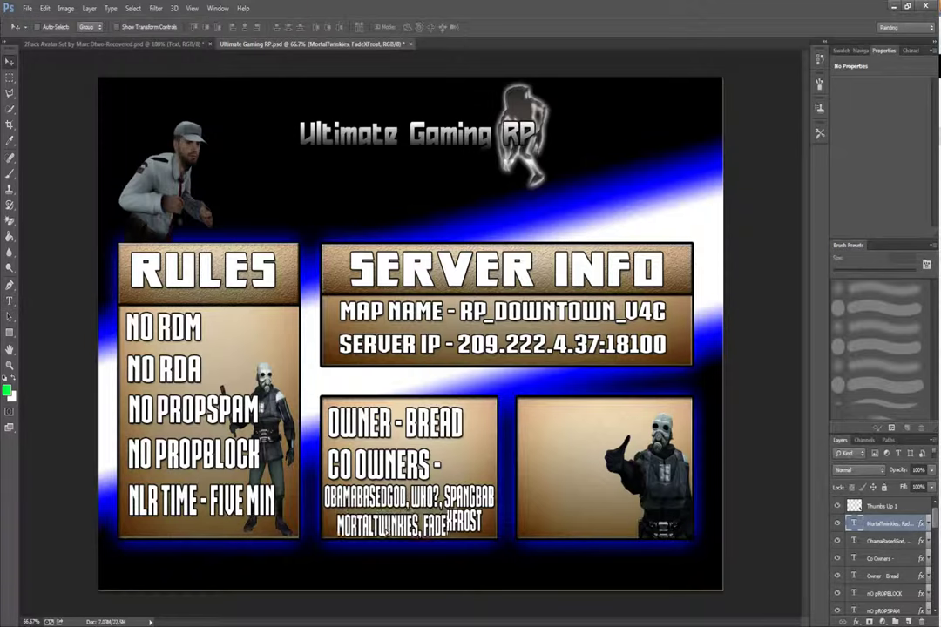
Stretch the Co Owners text to about 142% width and 77% height, and delete its layer.
click(886, 563)
key(ctrl+t)
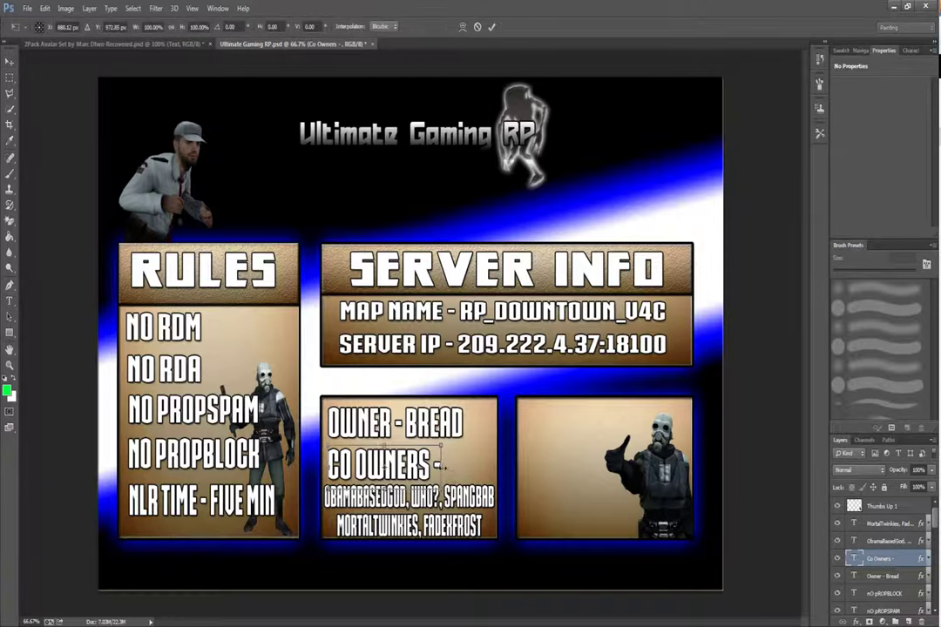
drag(443, 445, 489, 454)
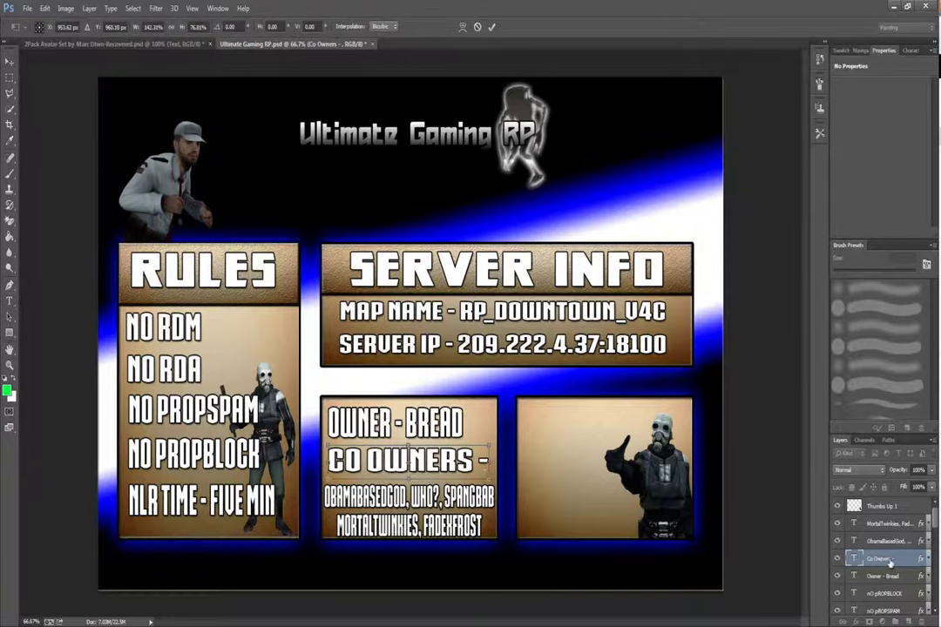
key(Return)
key(Delete)
Change "Owner" to "Owners" in the panel's top line, and delete that text layer.
click(10, 300)
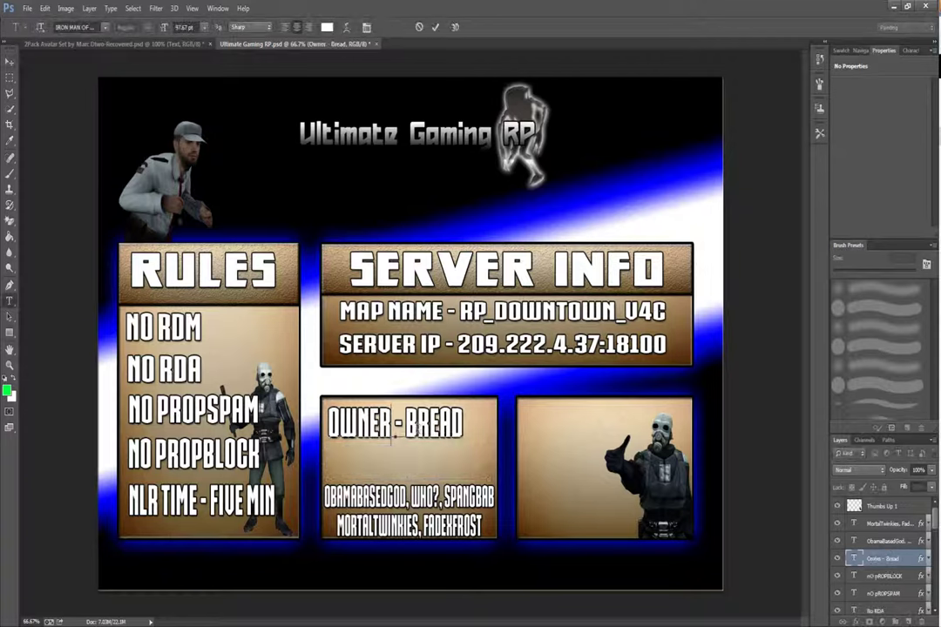
key(Left)
text(s)
drag(479, 427, 397, 425)
key(BackSpace)
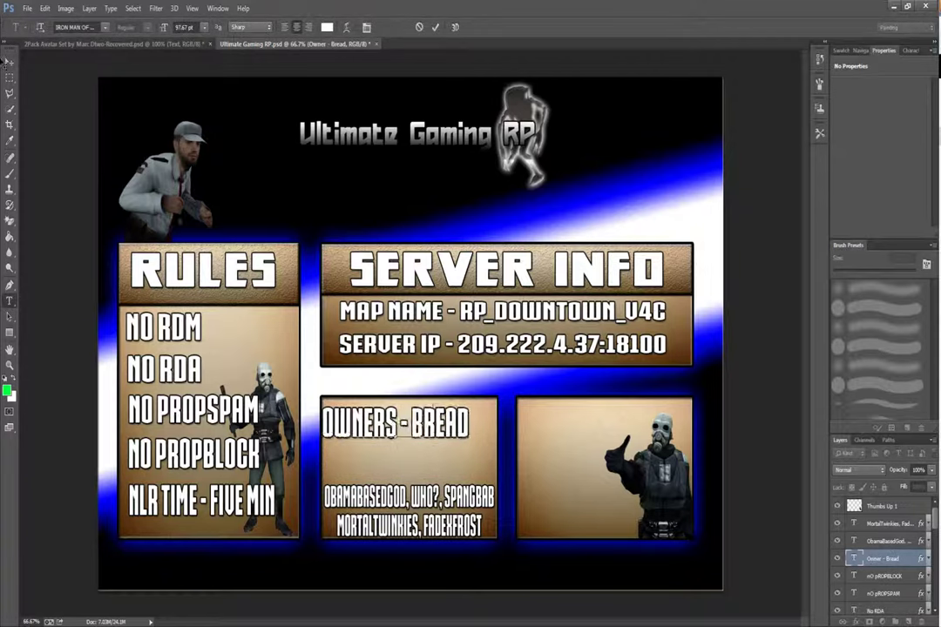
click(9, 62)
key(Delete)
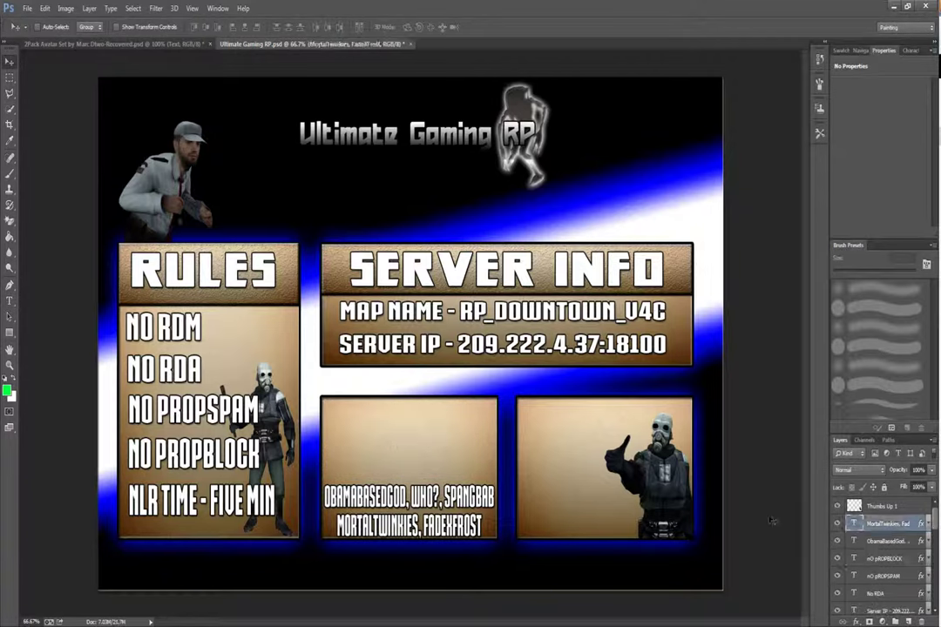